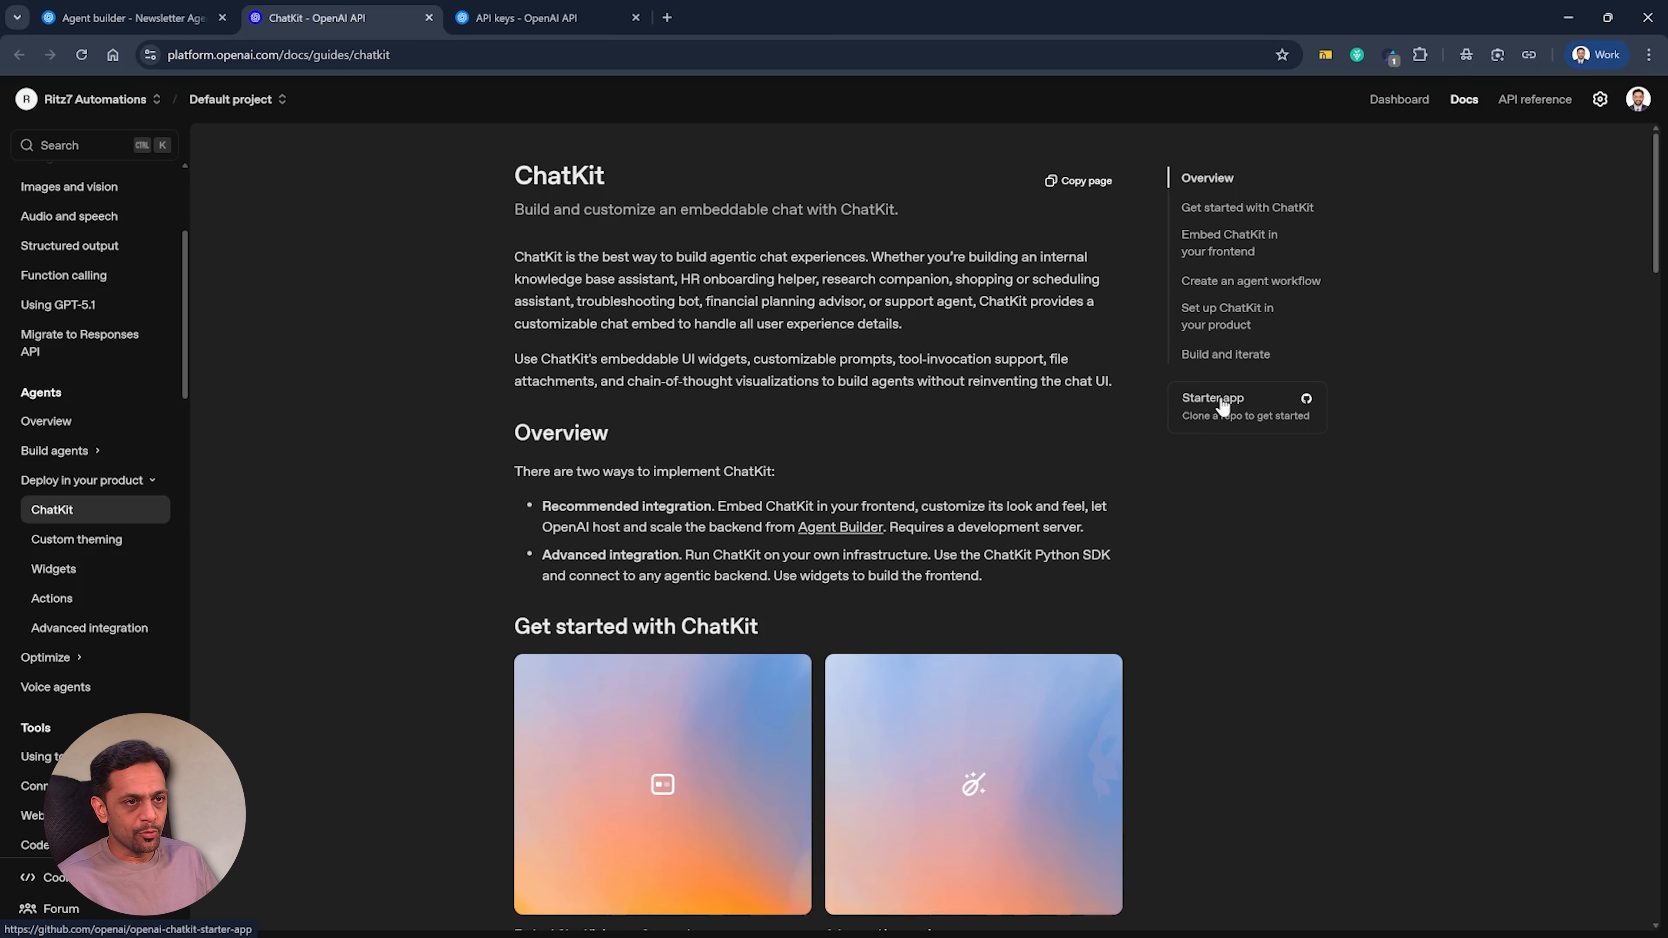
Open the ChatKit starter app repository on GitHub and fork it with its default name, copying only the main branch.
click(1221, 401)
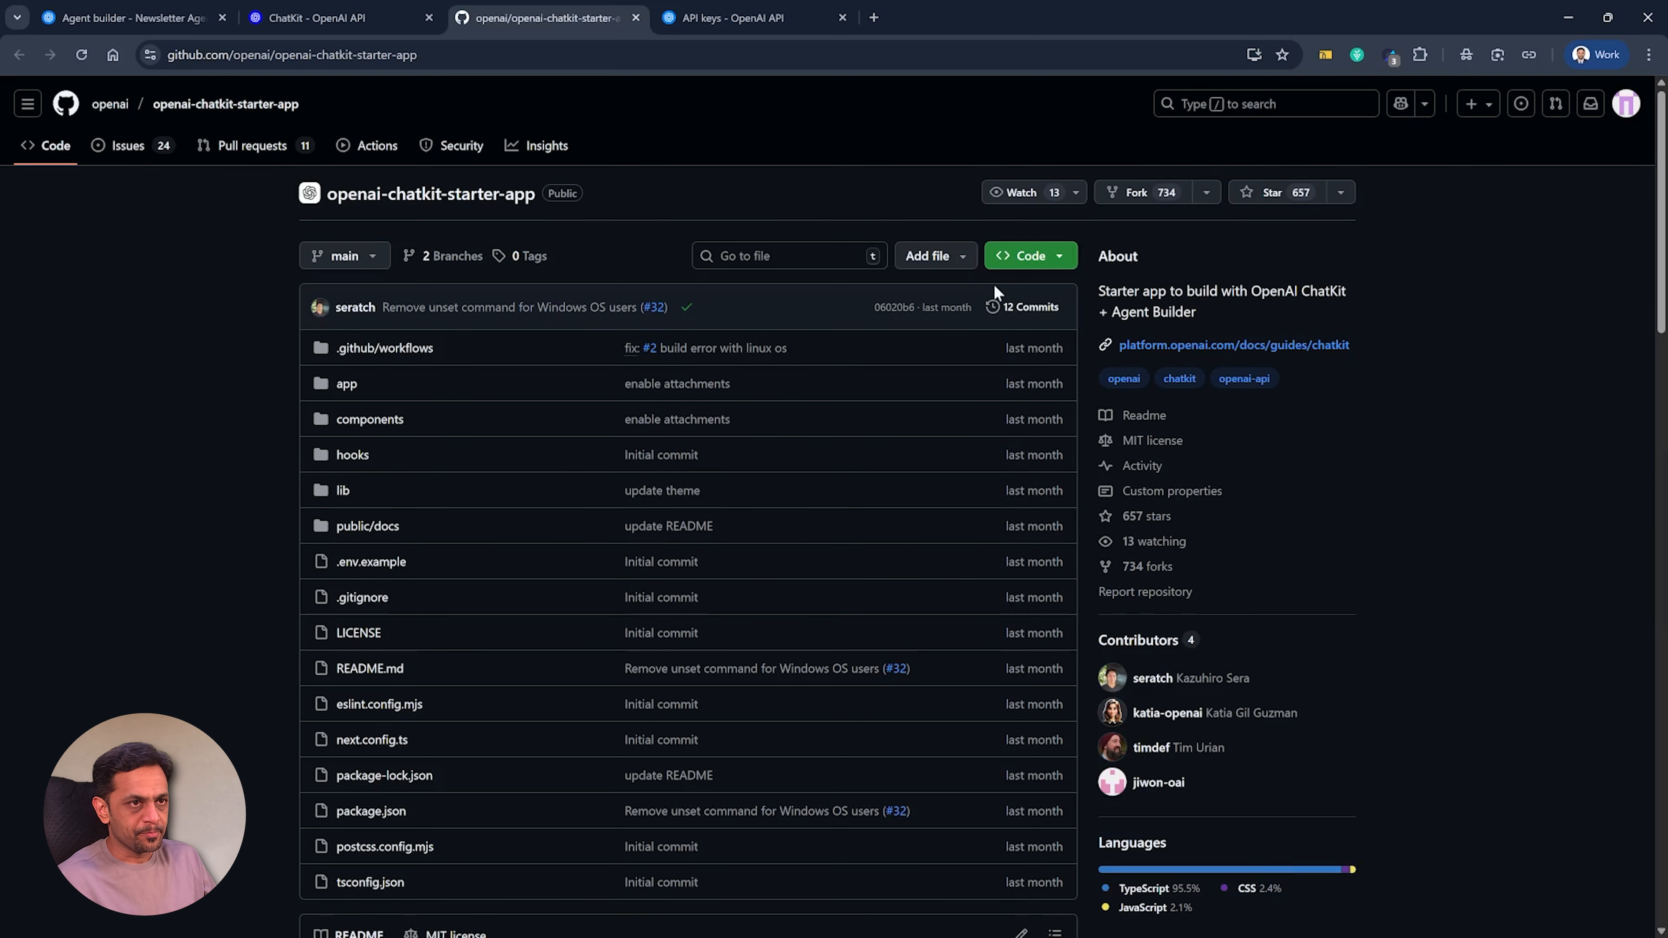
click(1130, 197)
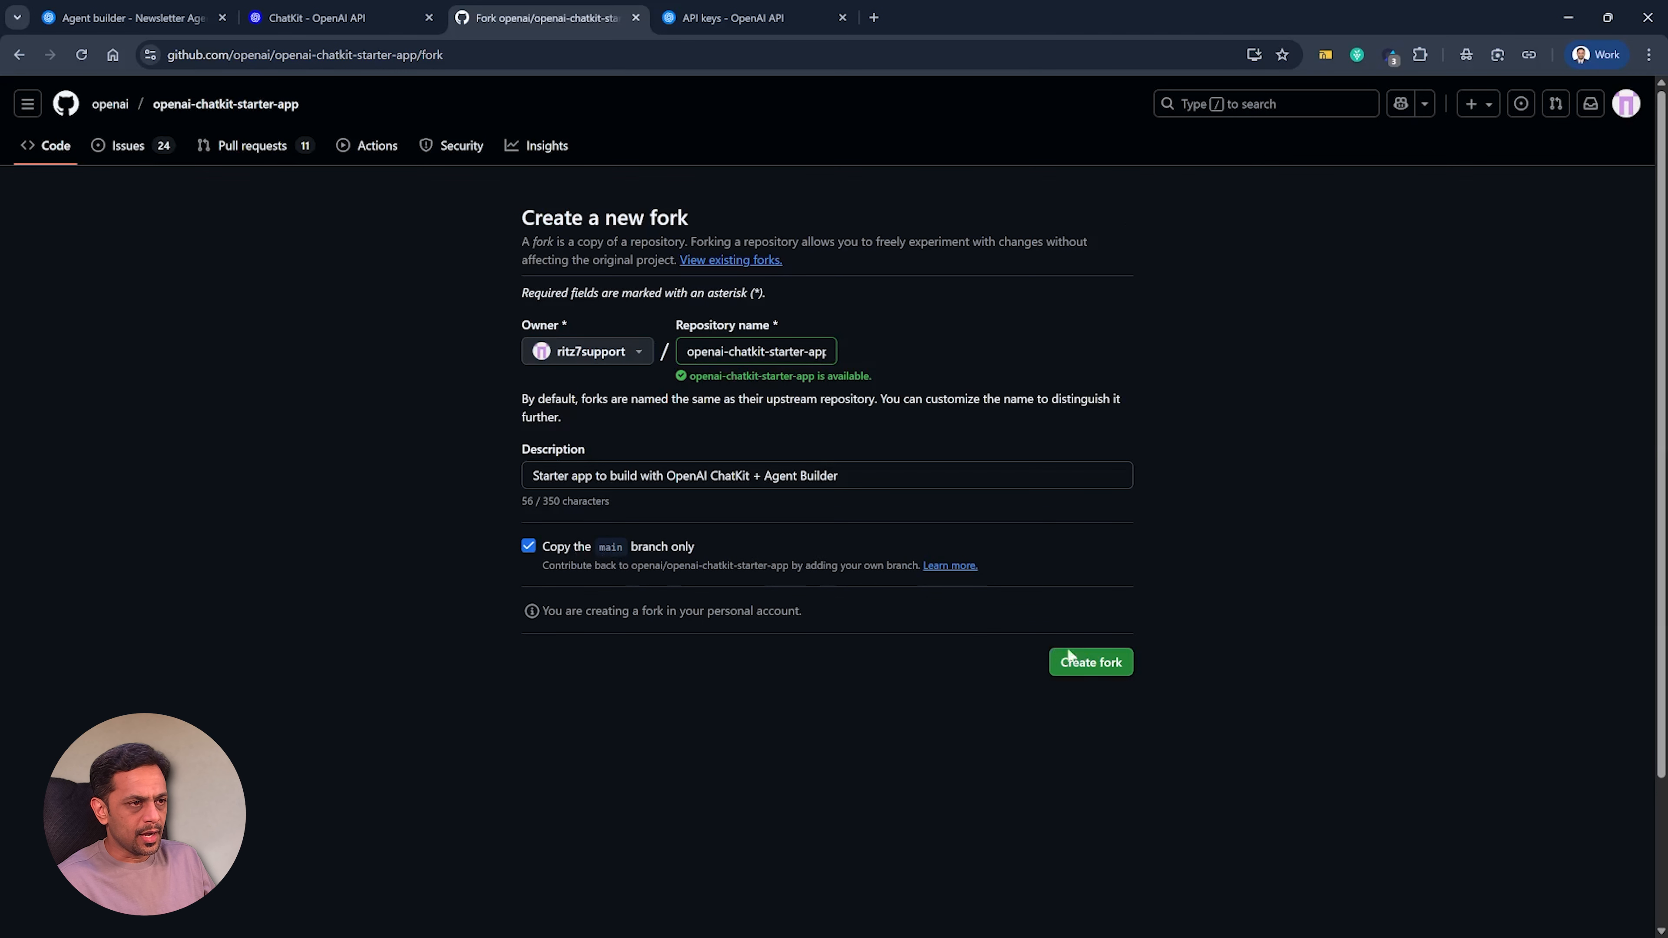
click(1094, 665)
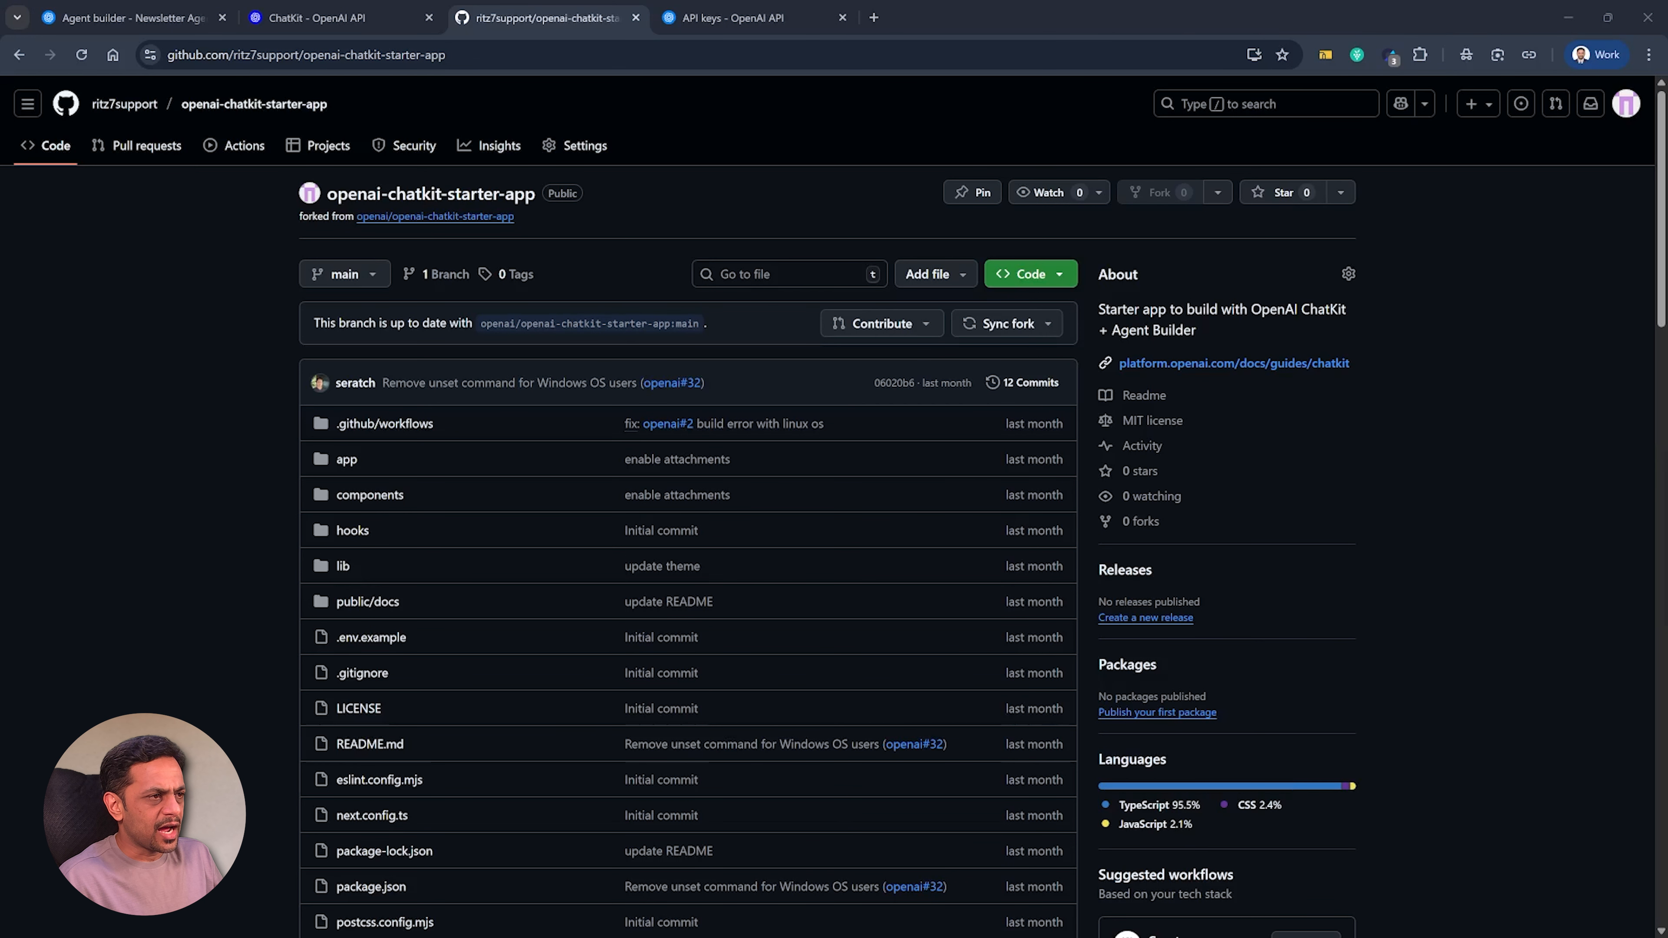
Open app/api/create-session/route.ts in the fork for editing and set the runtime constant to "nodejs".
click(346, 464)
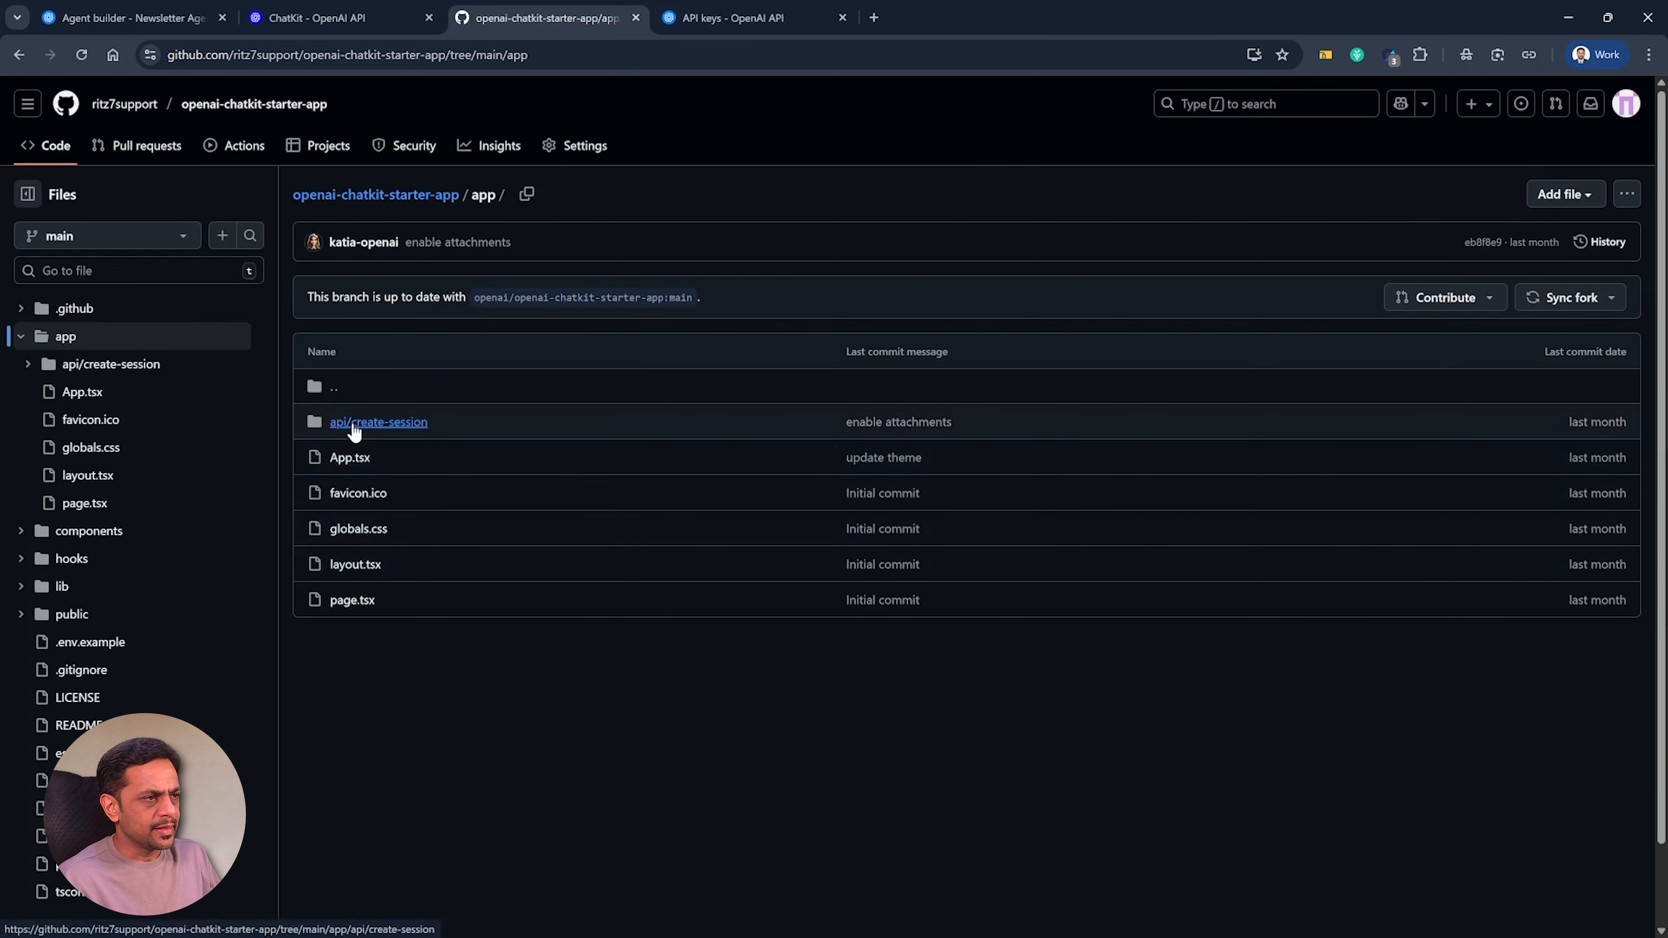
click(354, 426)
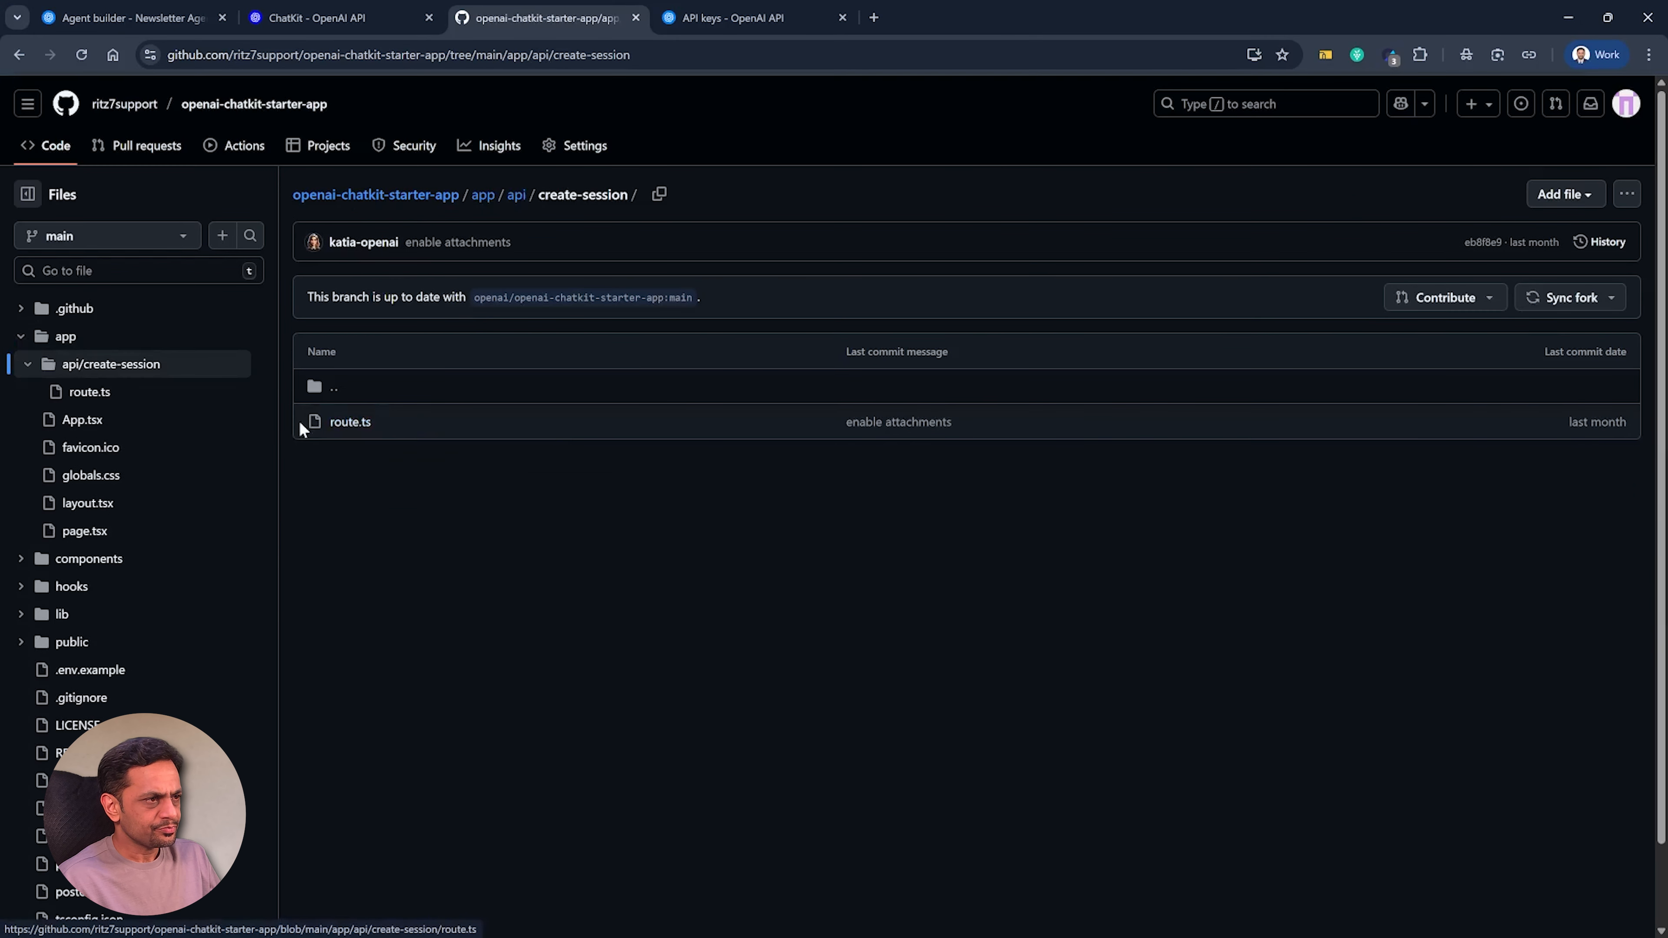
click(350, 424)
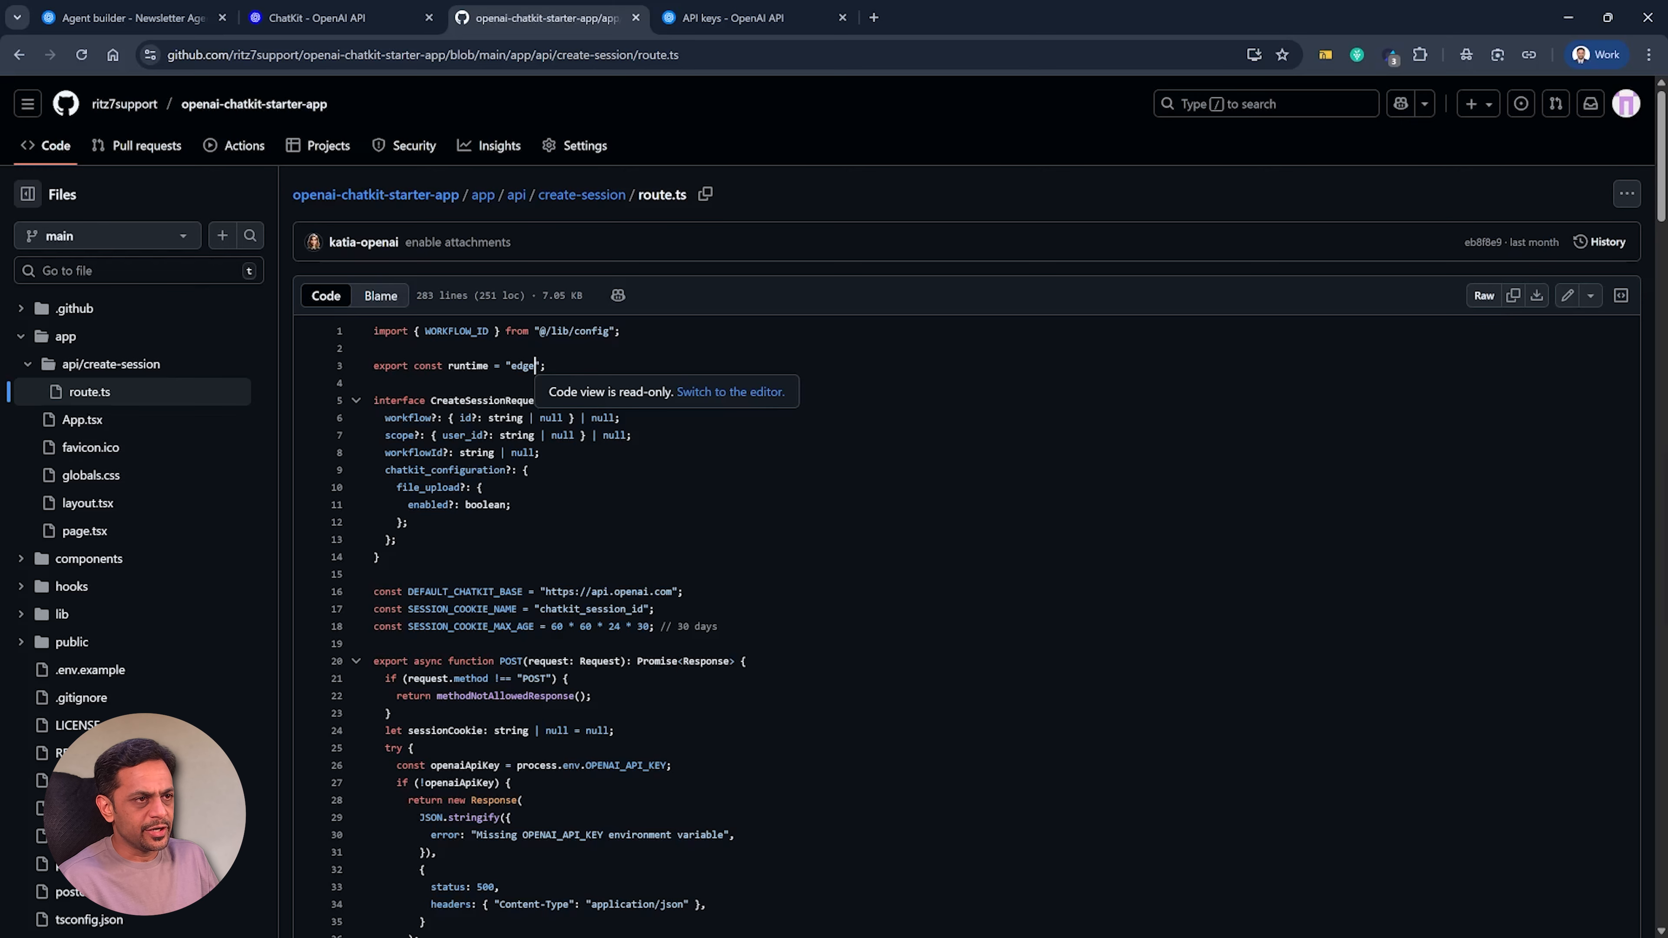
key(e)
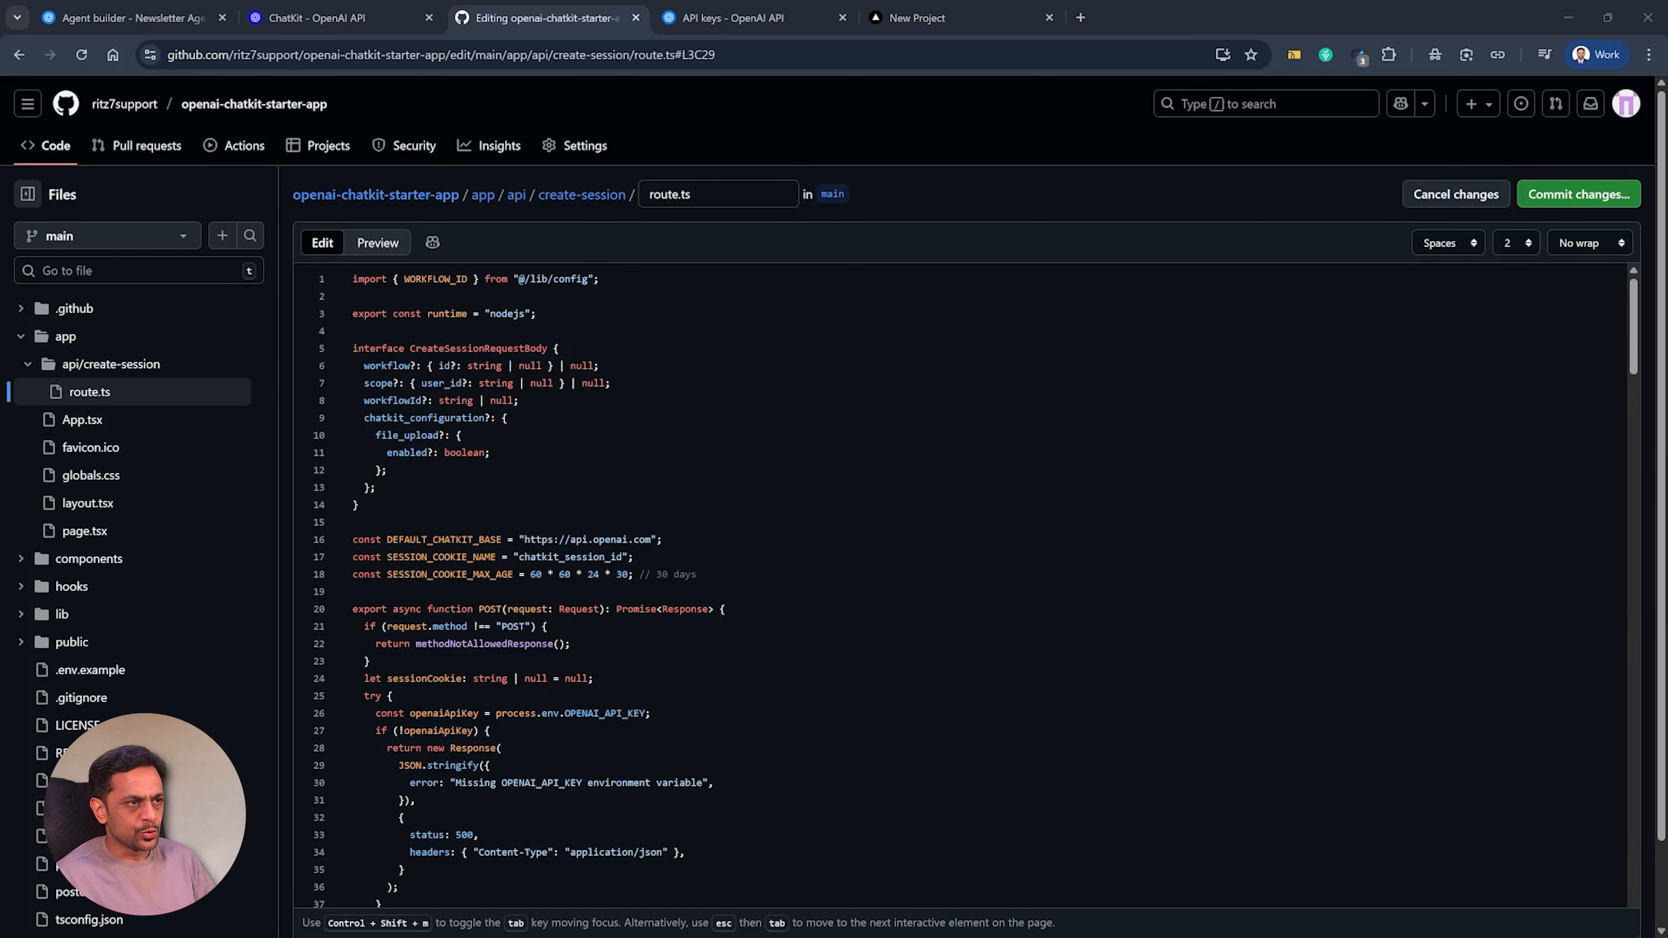
Commit the route.ts change directly to main with the extended description "Changed Edge to nodejs".
click(1547, 195)
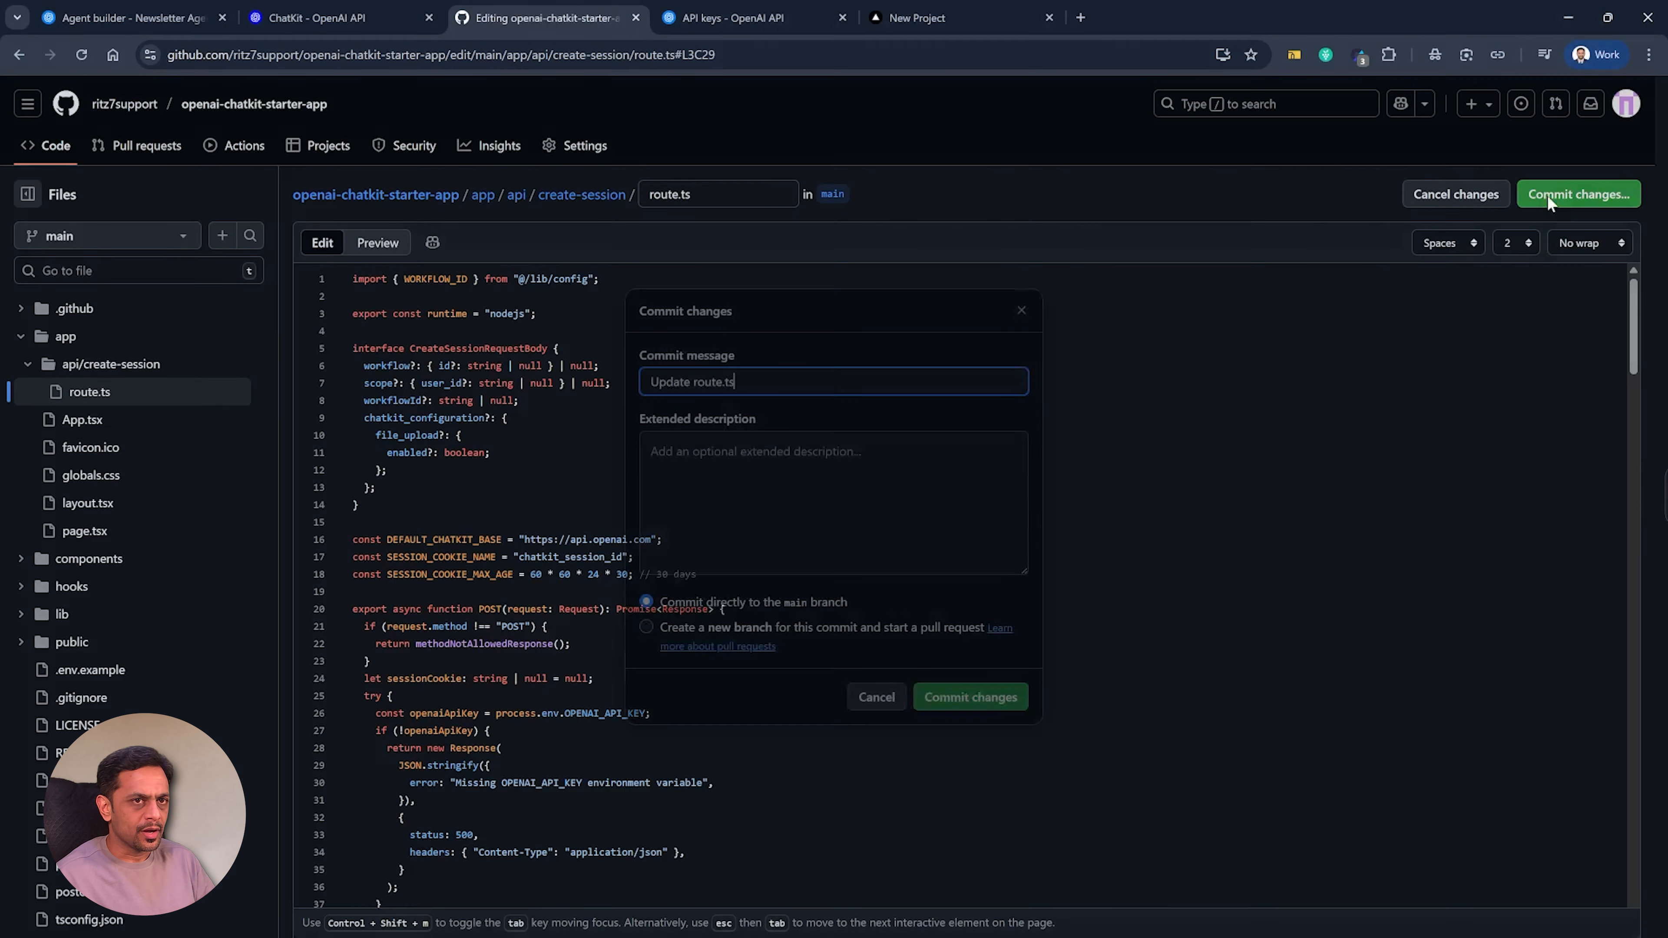
click(652, 451)
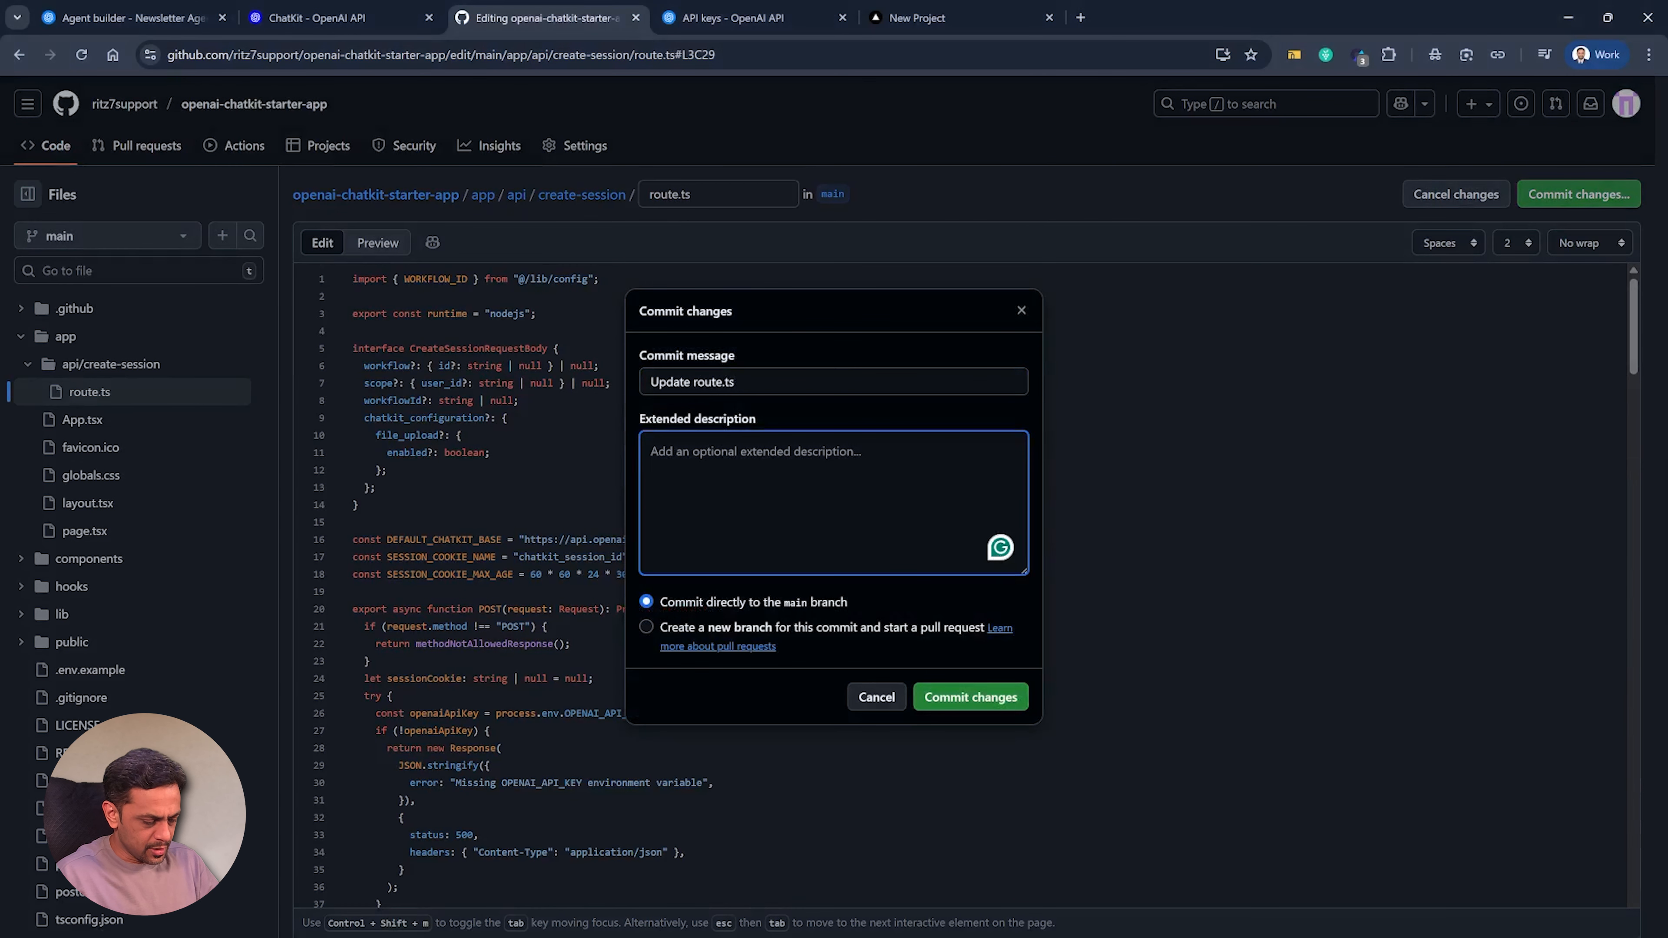
text(Changed Ed)
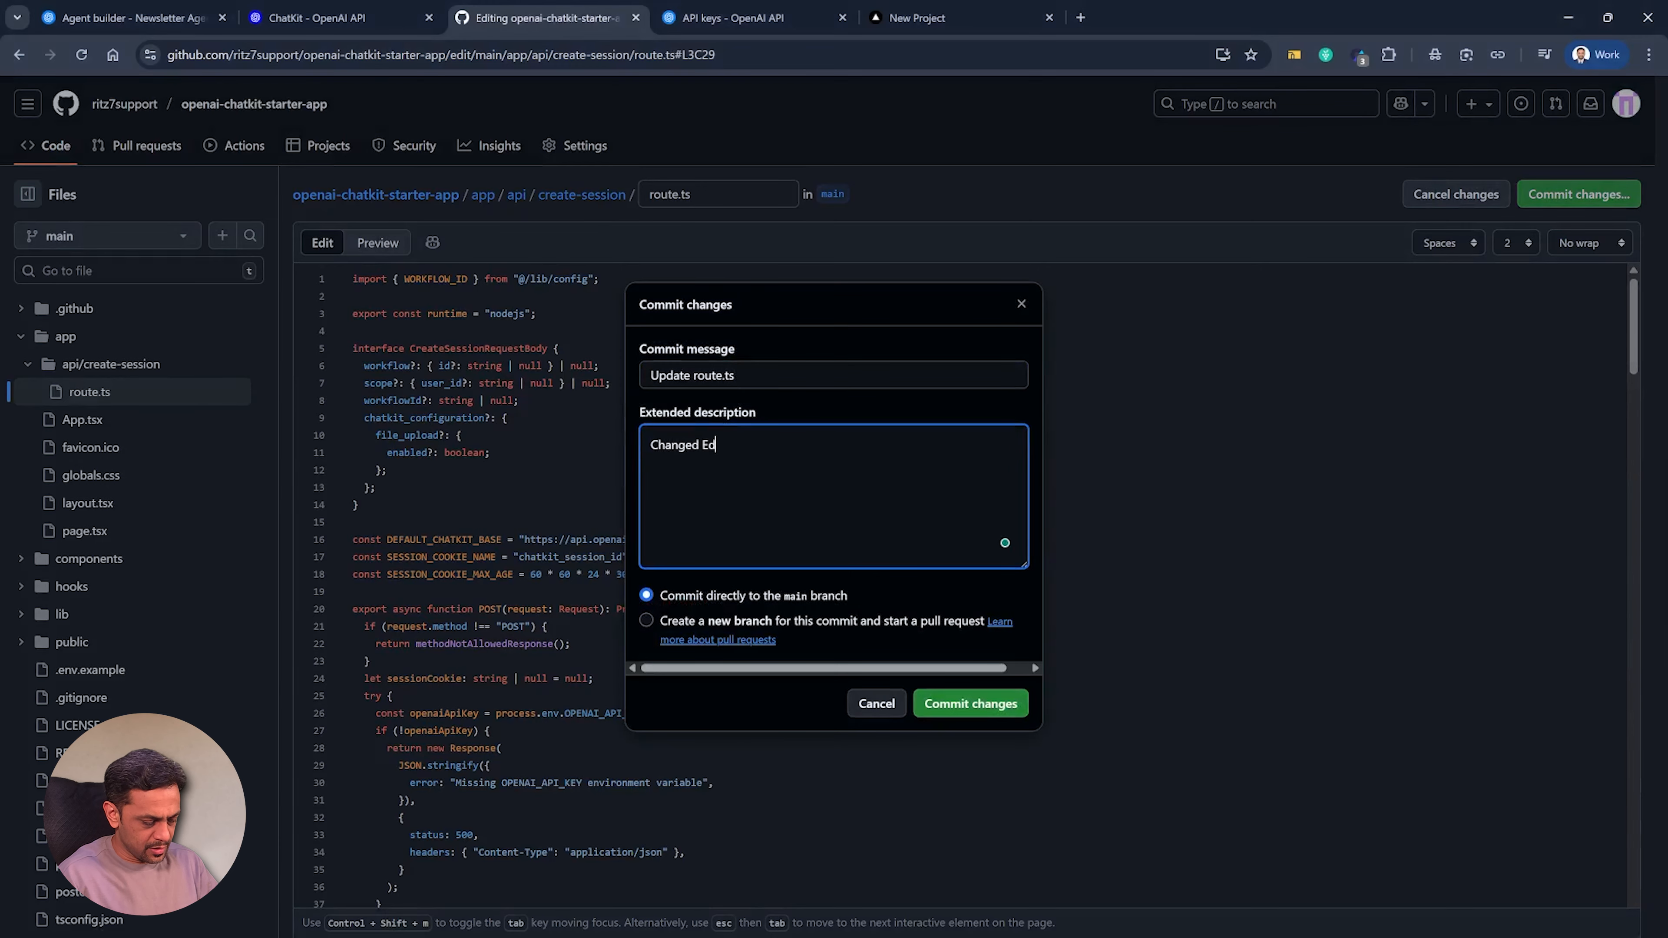
text(ge to nodejs)
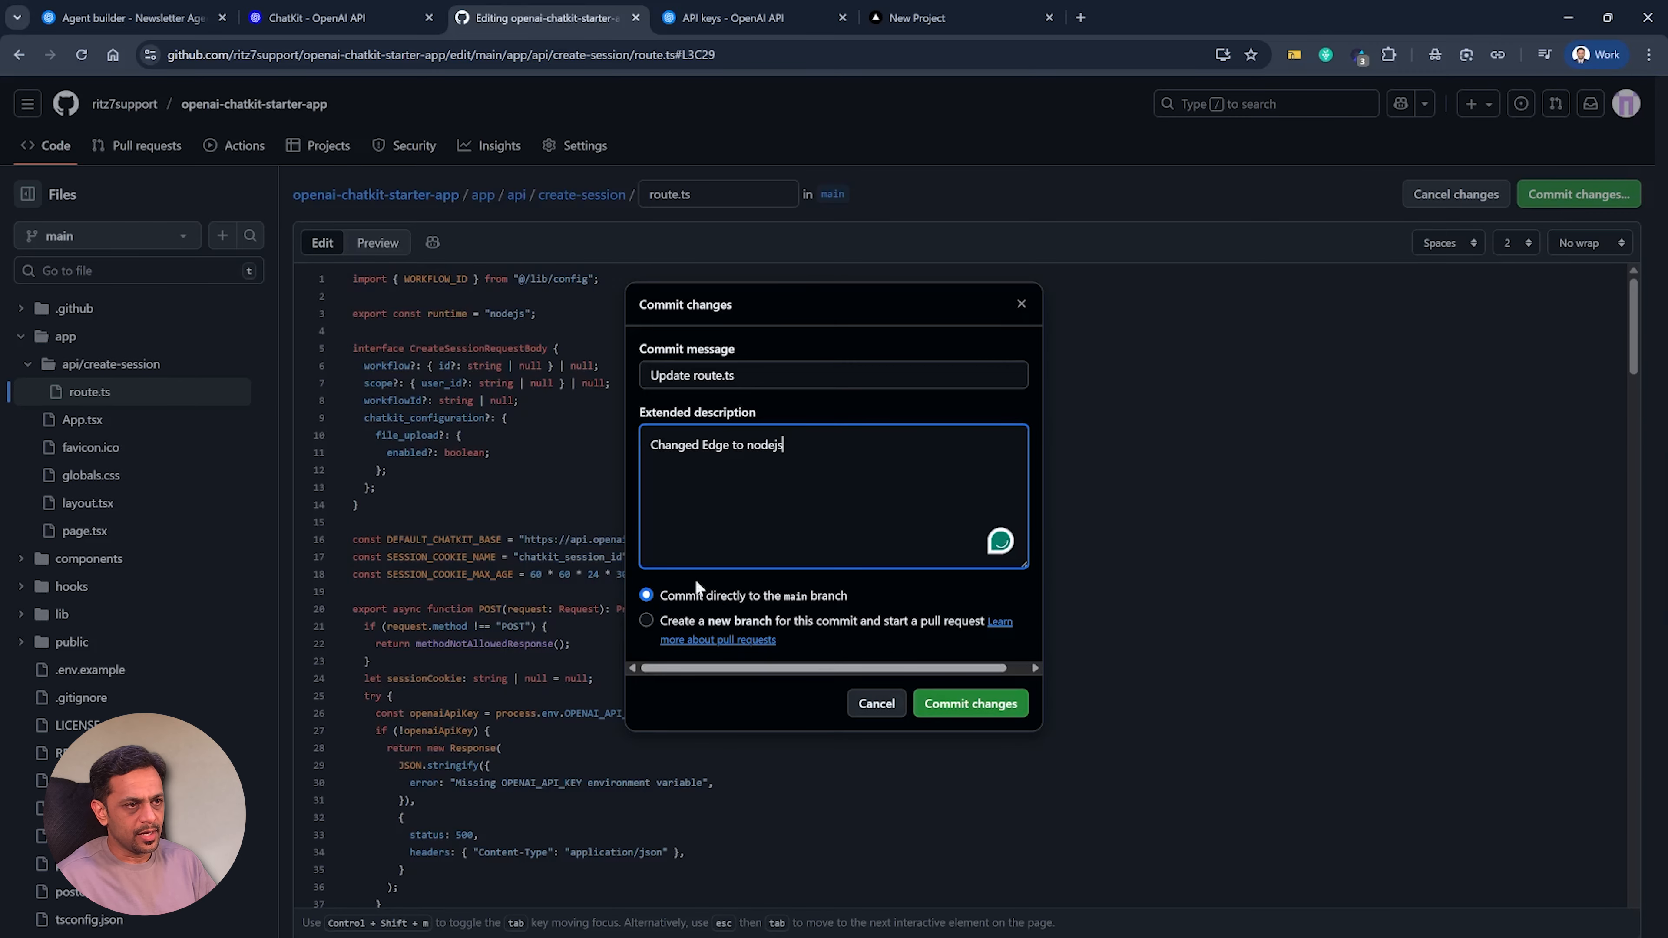
click(958, 706)
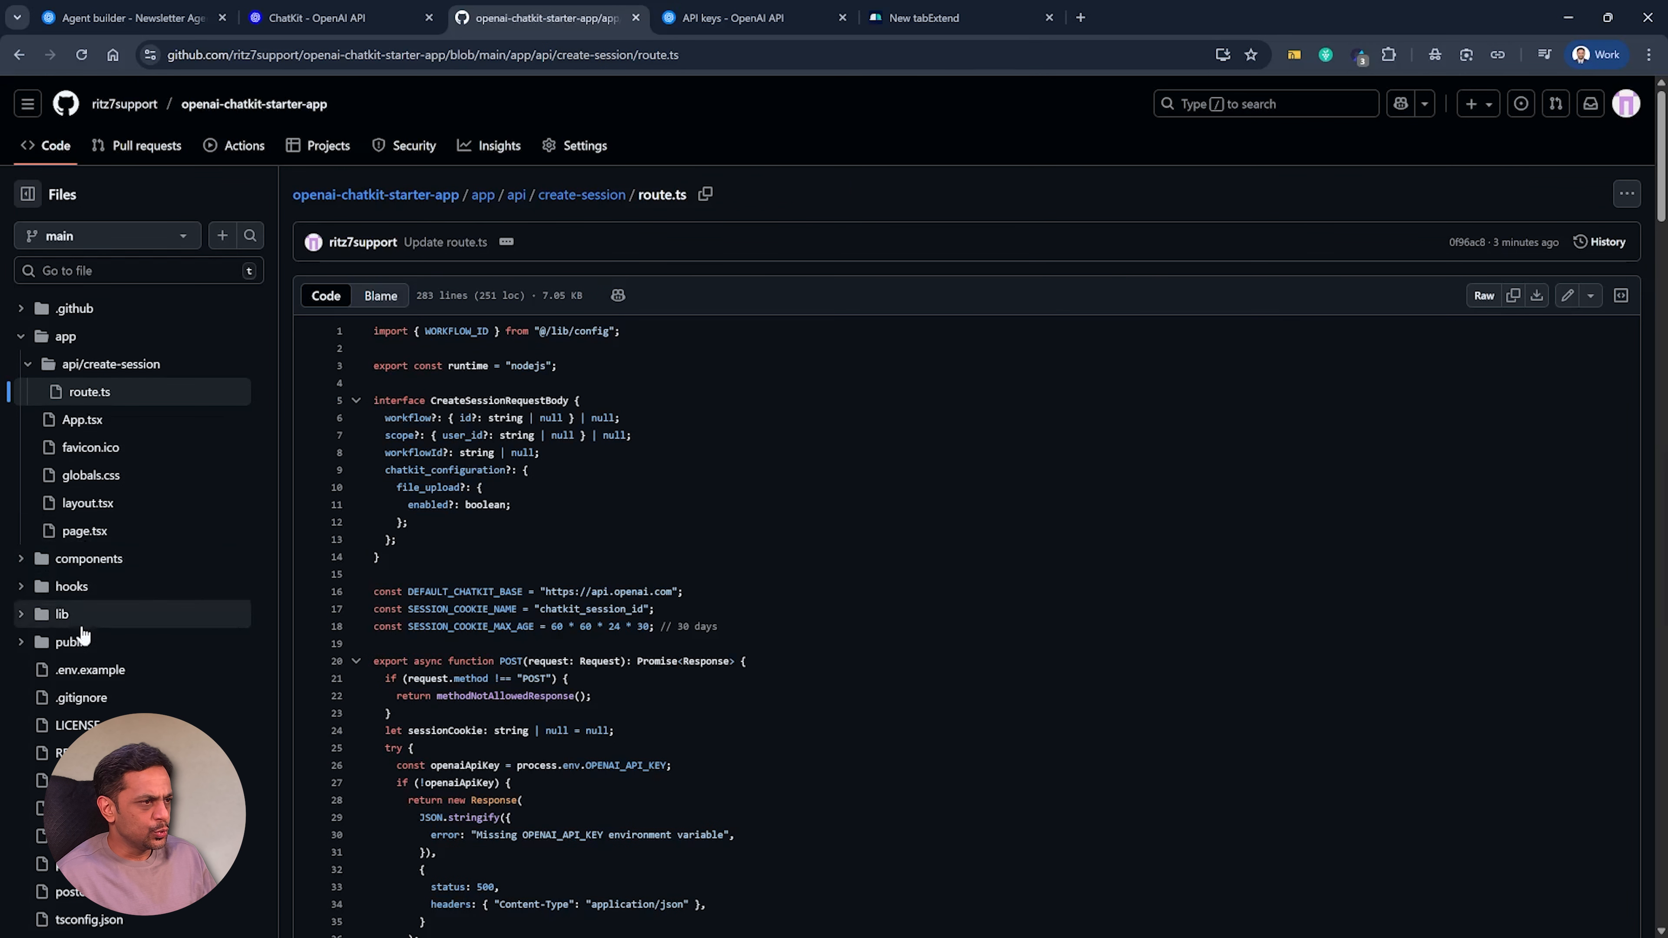
View the repository's .env.example file and open Vercel's sign-up page in a separate browser tab.
click(86, 669)
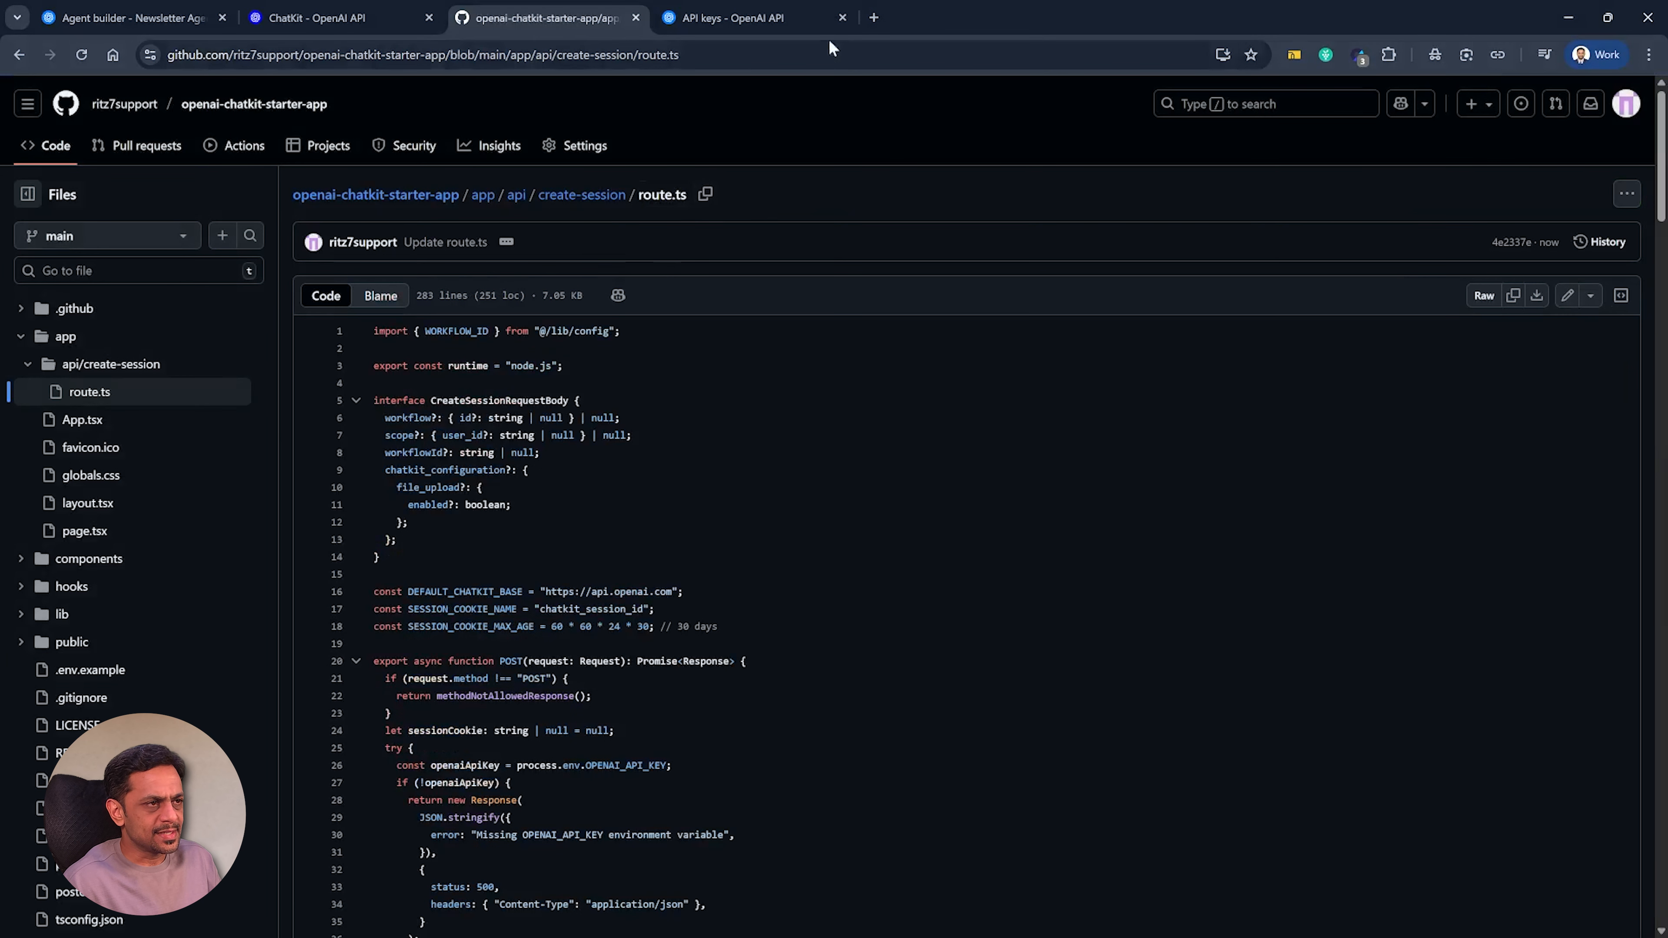
click(874, 18)
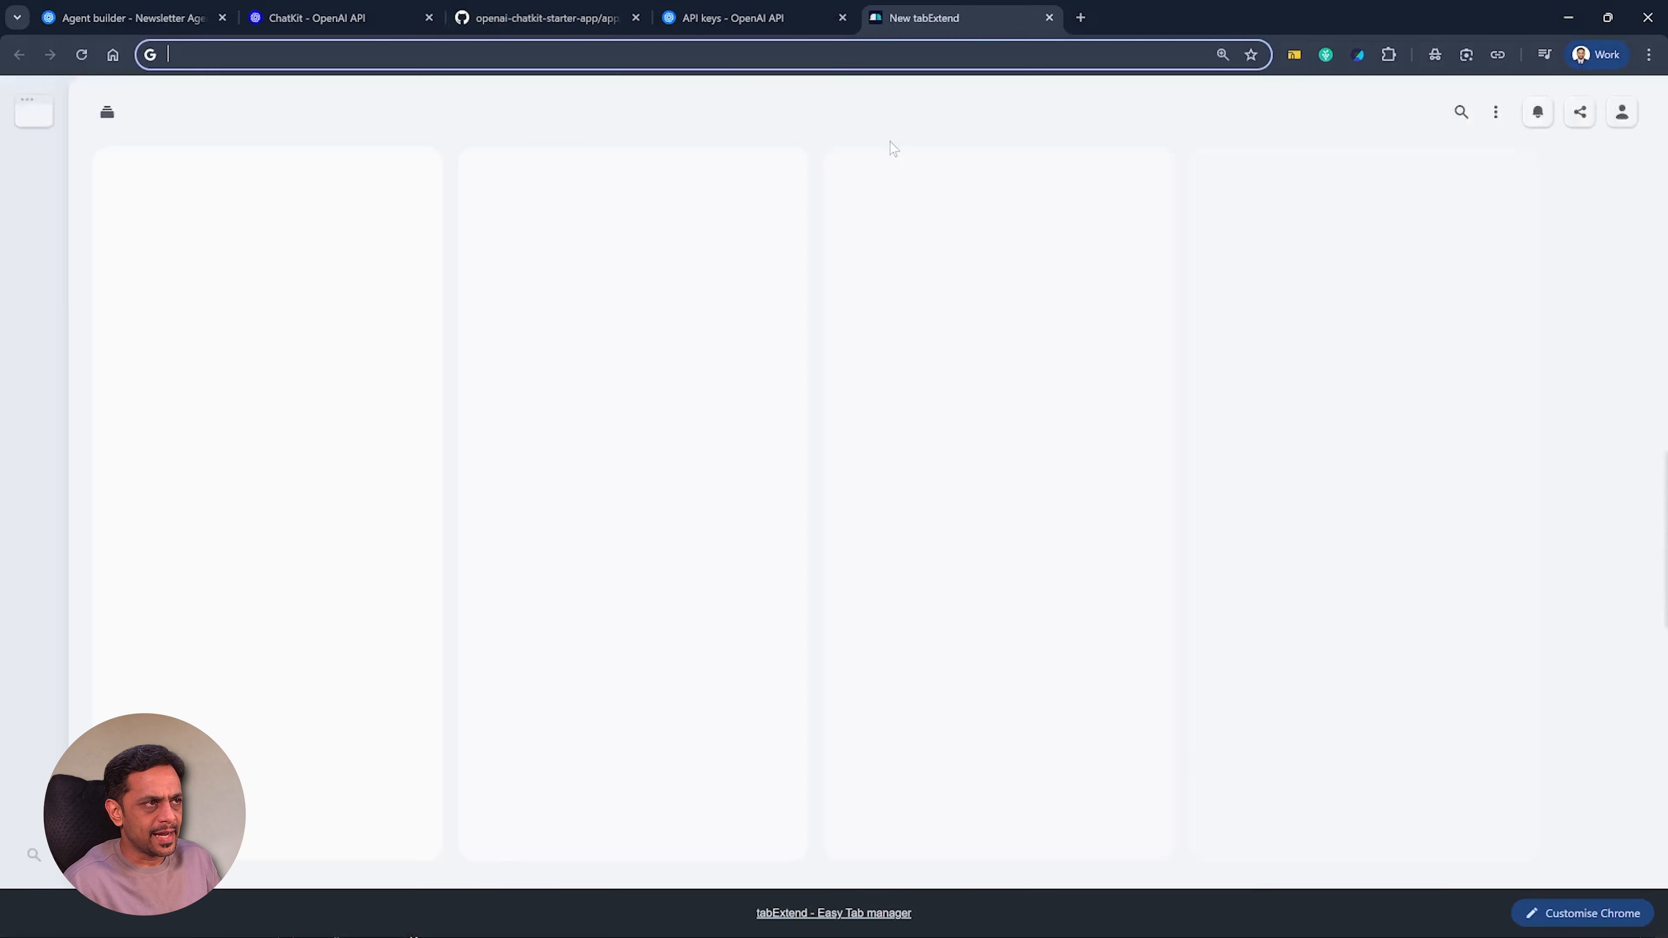
text(vercel)
key(Return)
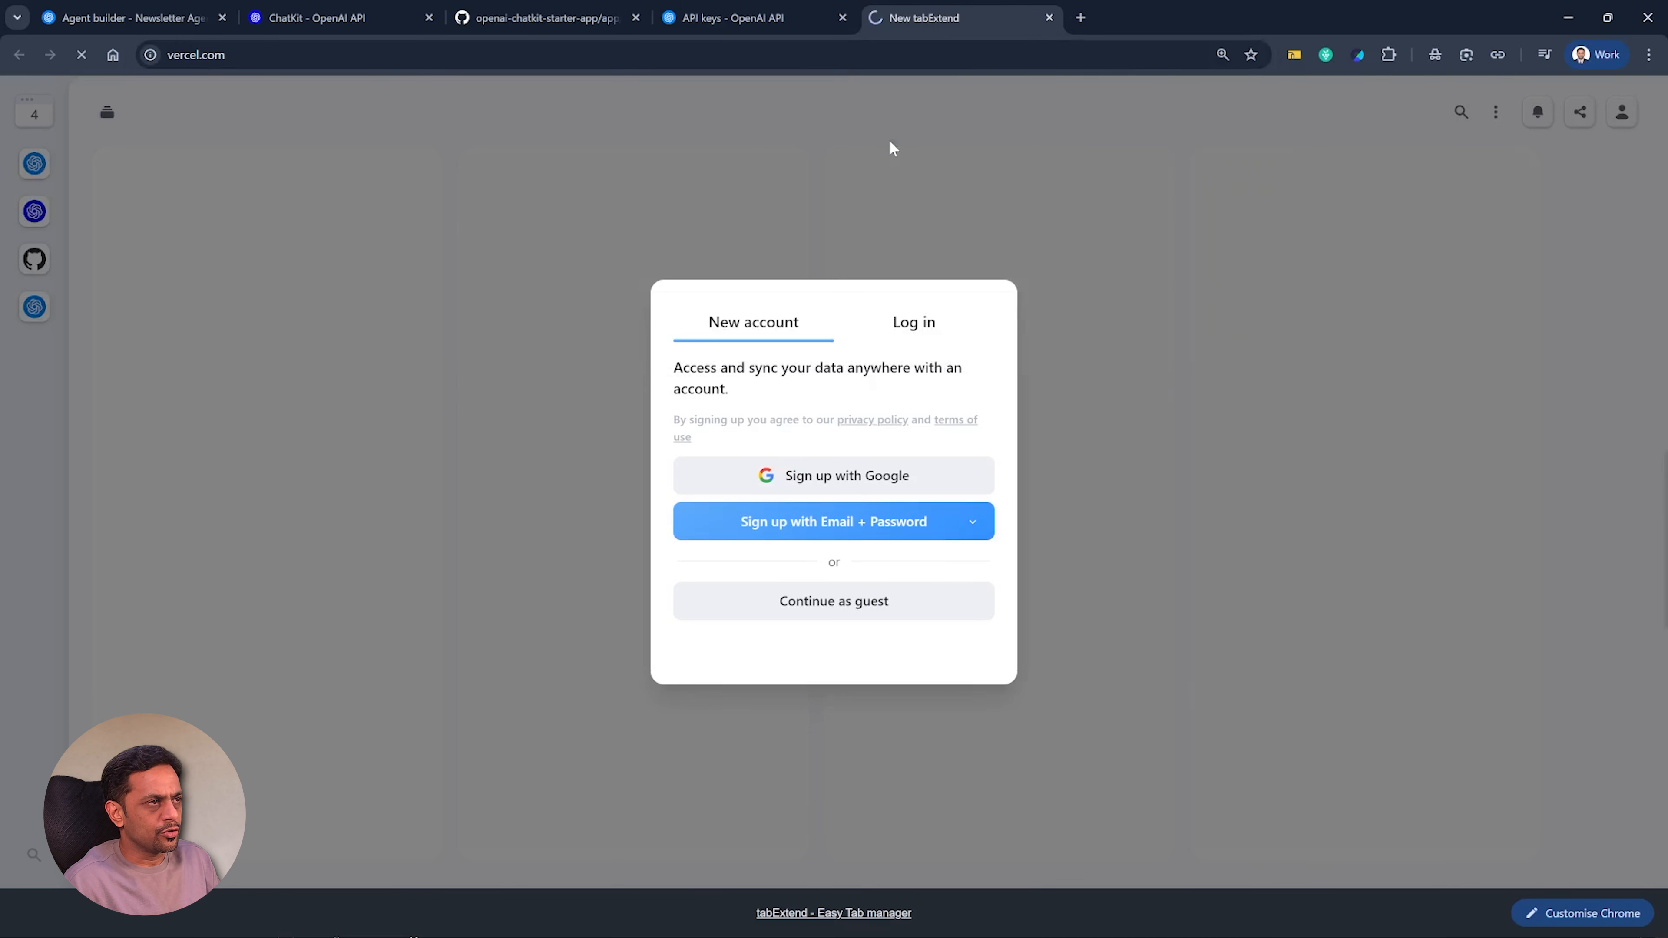
click(1399, 105)
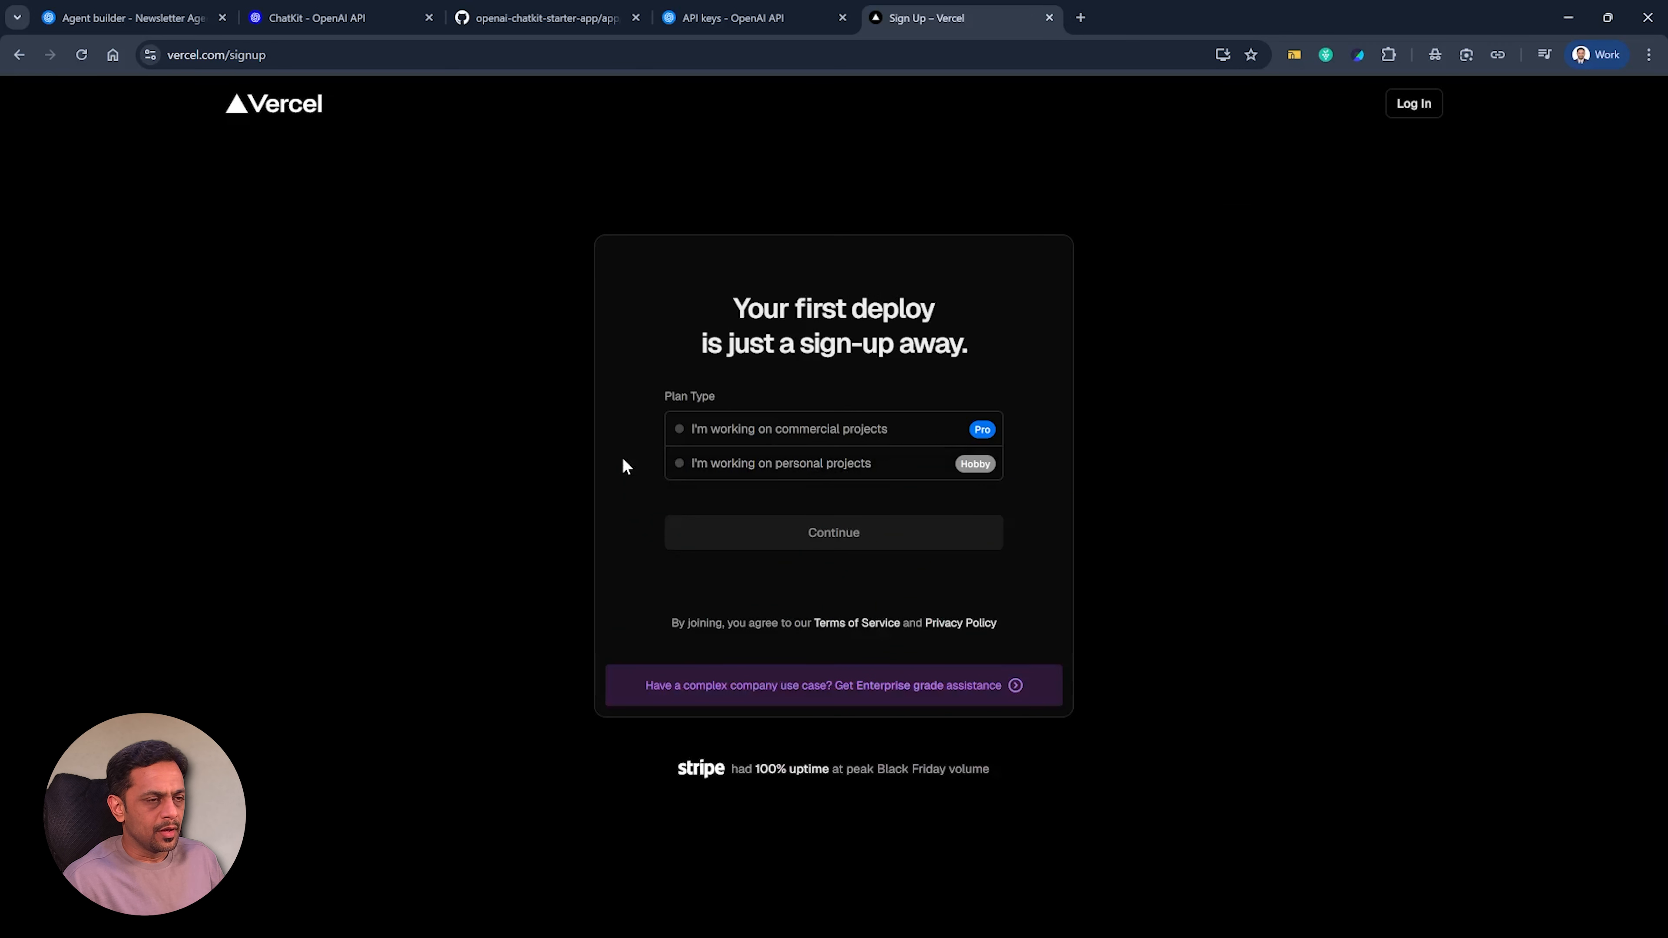
Select the Hobby plan for personal projects, enter the account holder's name and continue through the Vercel sign-up.
click(679, 465)
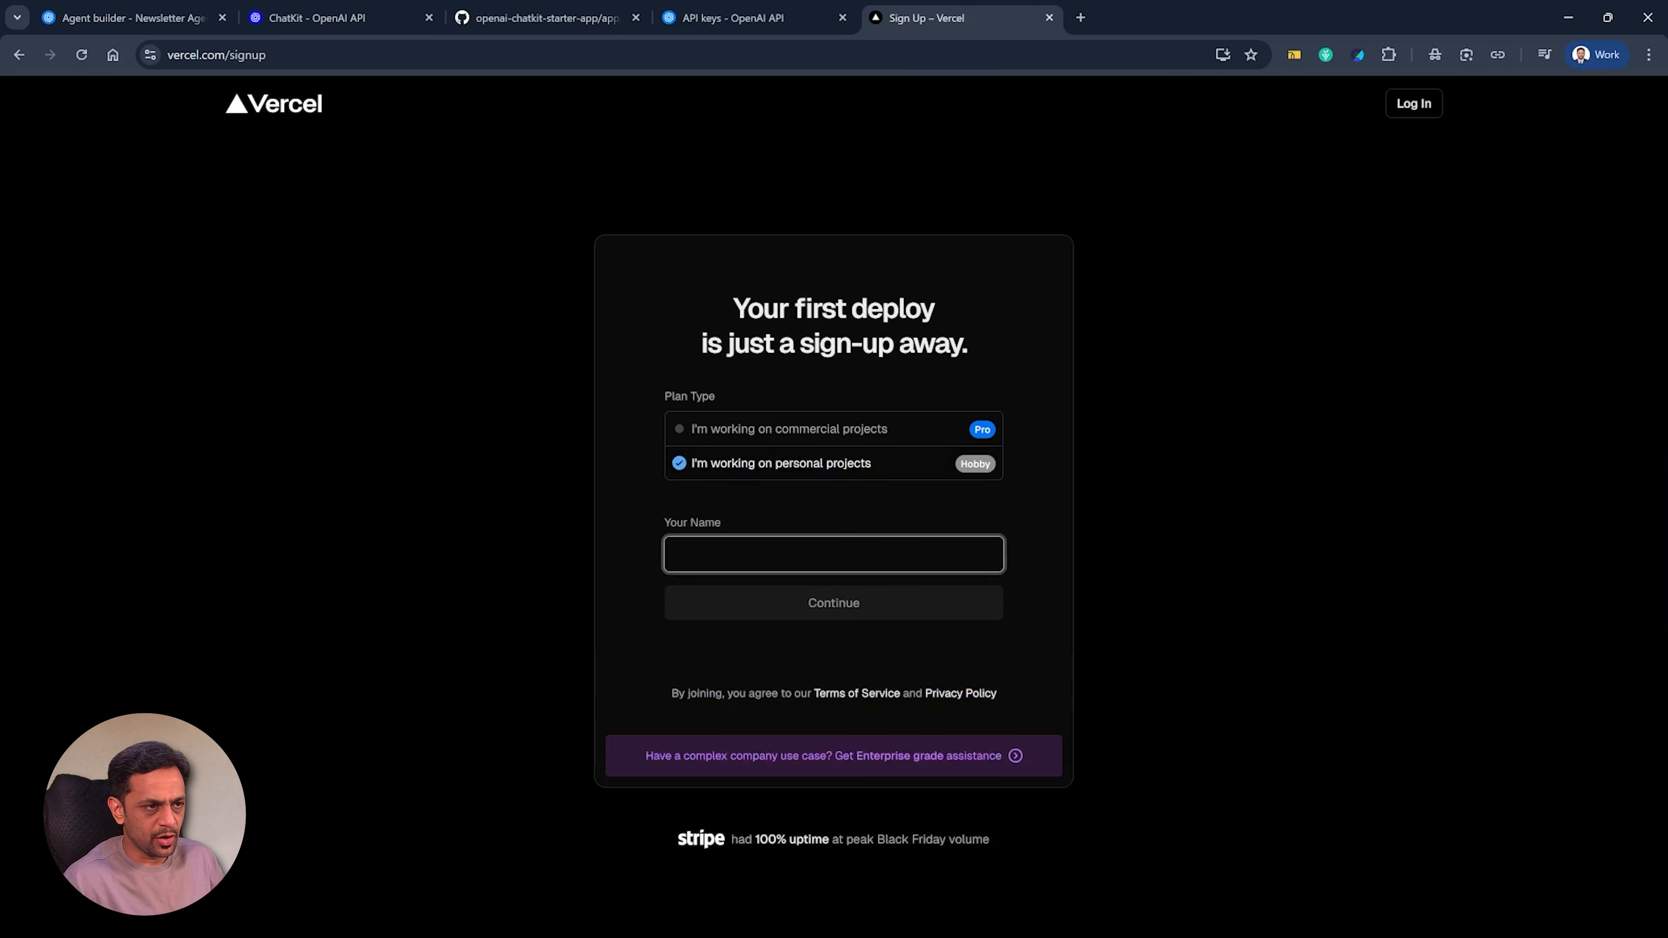
text(Ritesh)
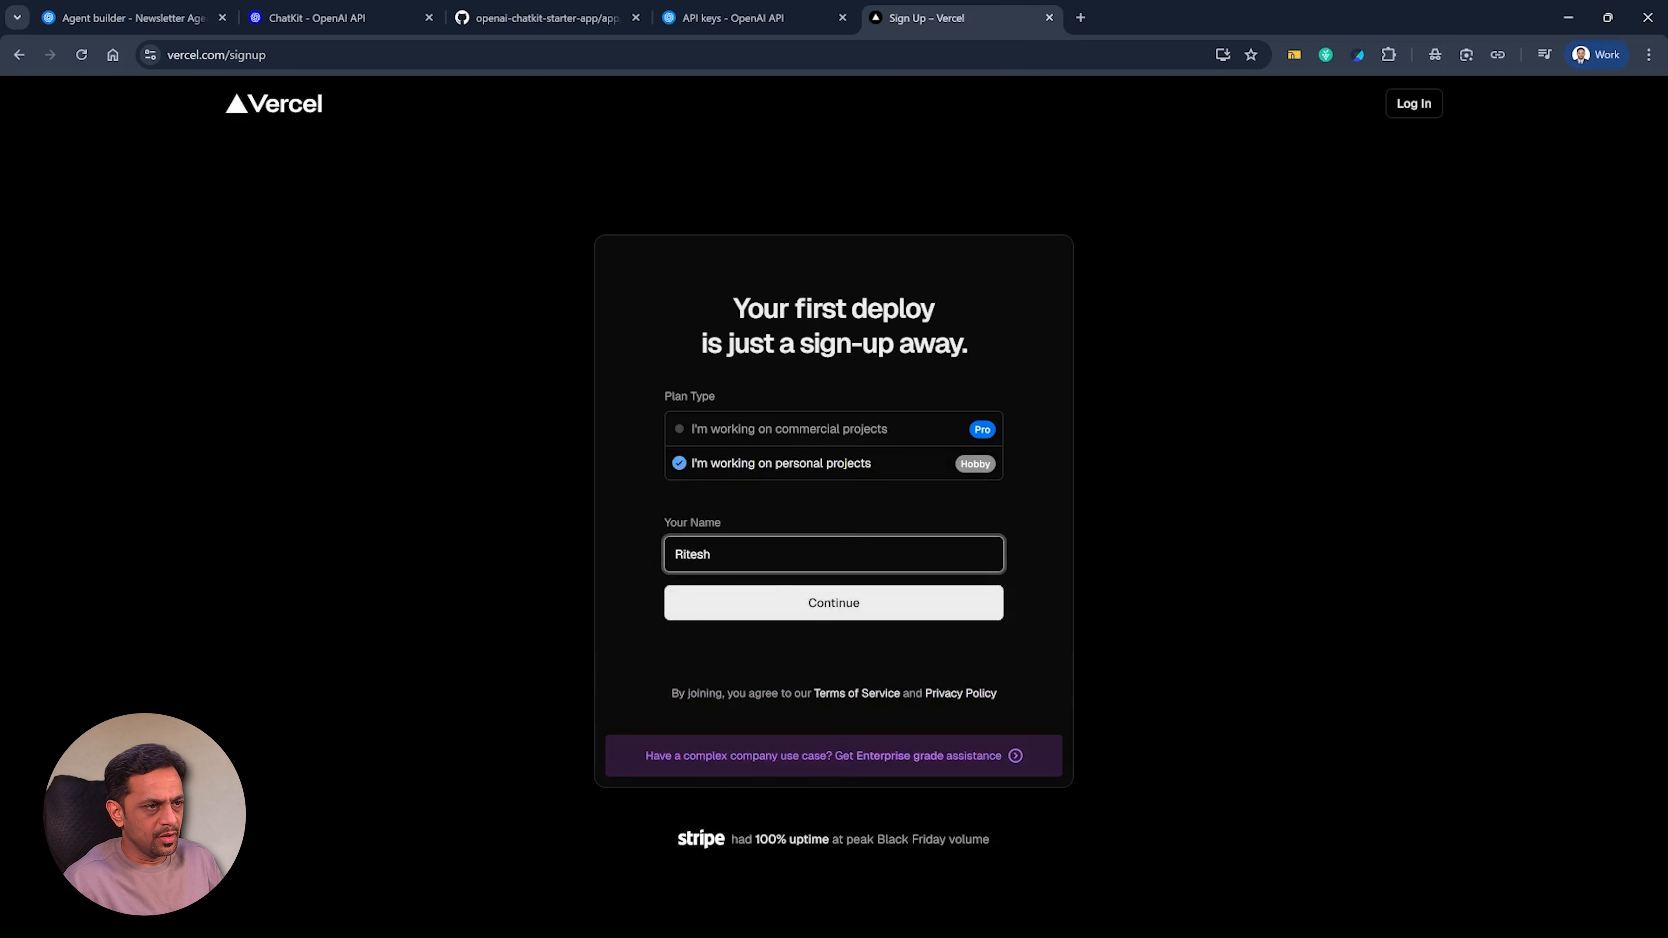
click(820, 606)
click(838, 485)
scroll(765, 476, down, 3)
click(942, 591)
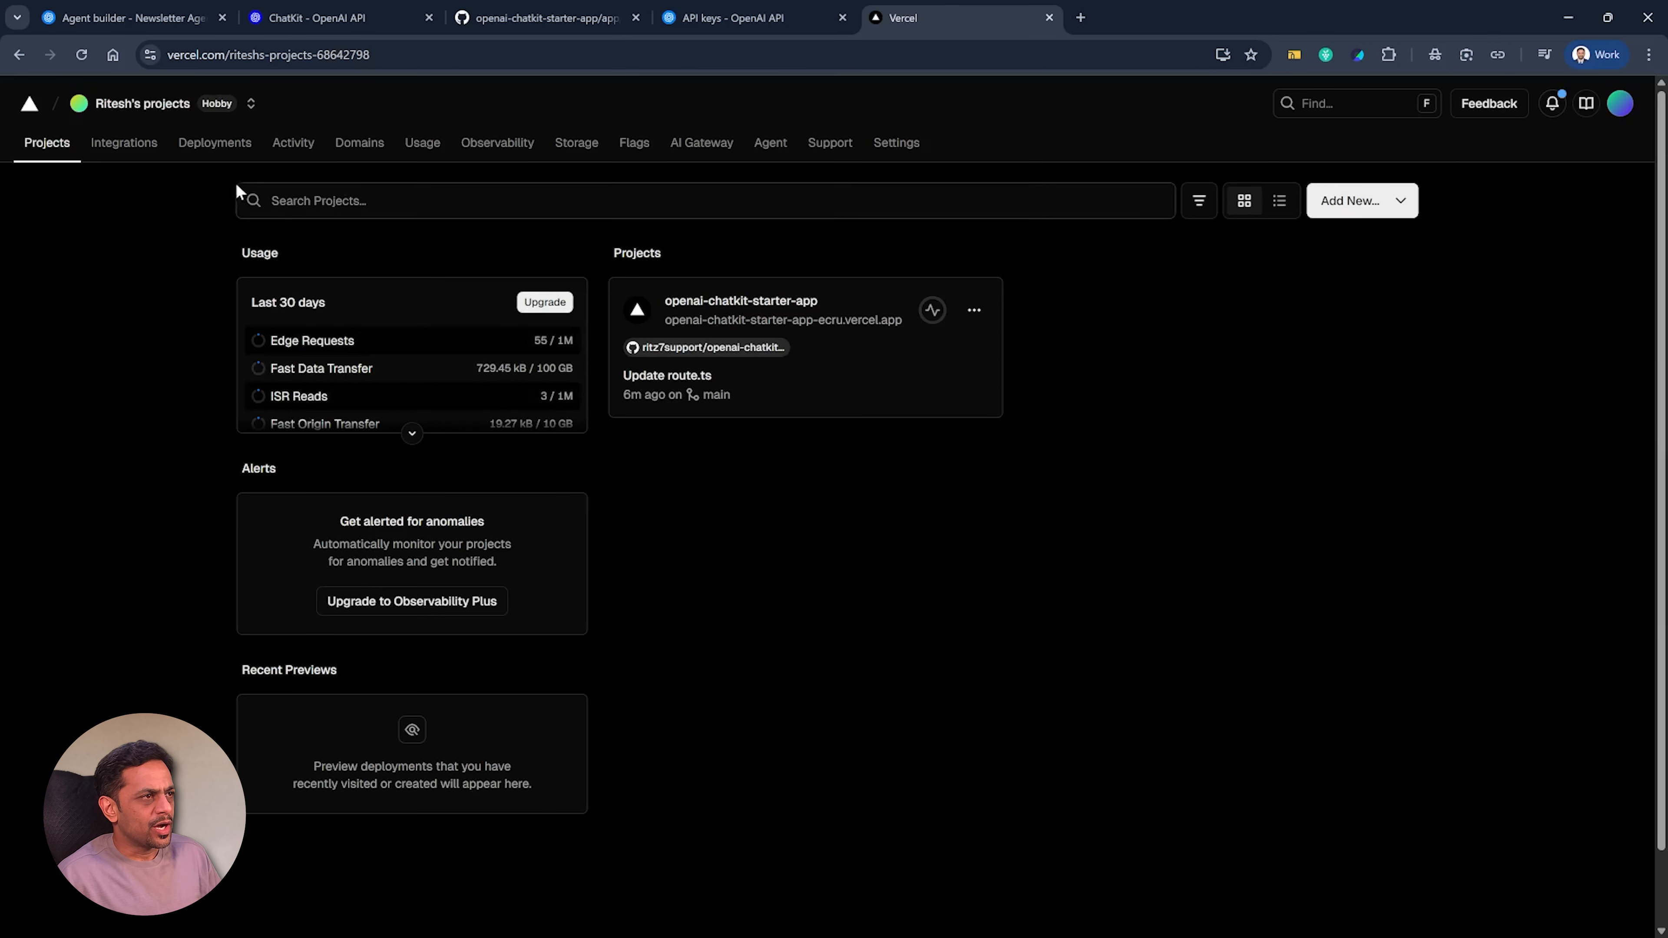
Start a new Vercel project by importing the openai-chatkit-starter-app Git repository.
click(1369, 211)
click(1338, 252)
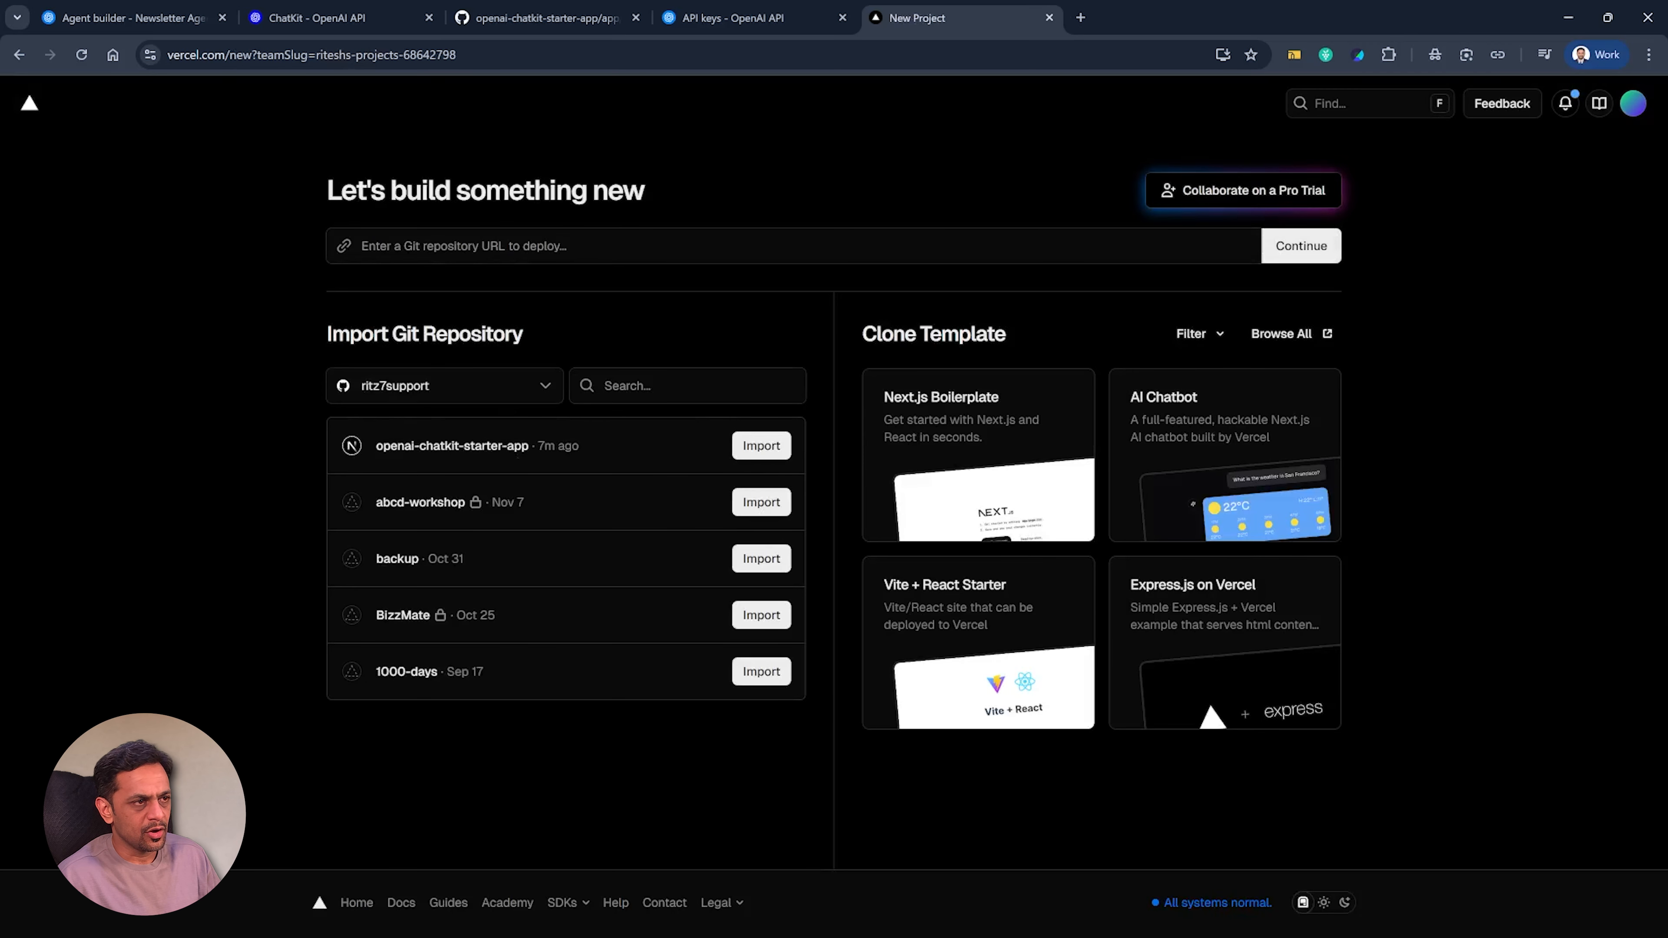
click(766, 452)
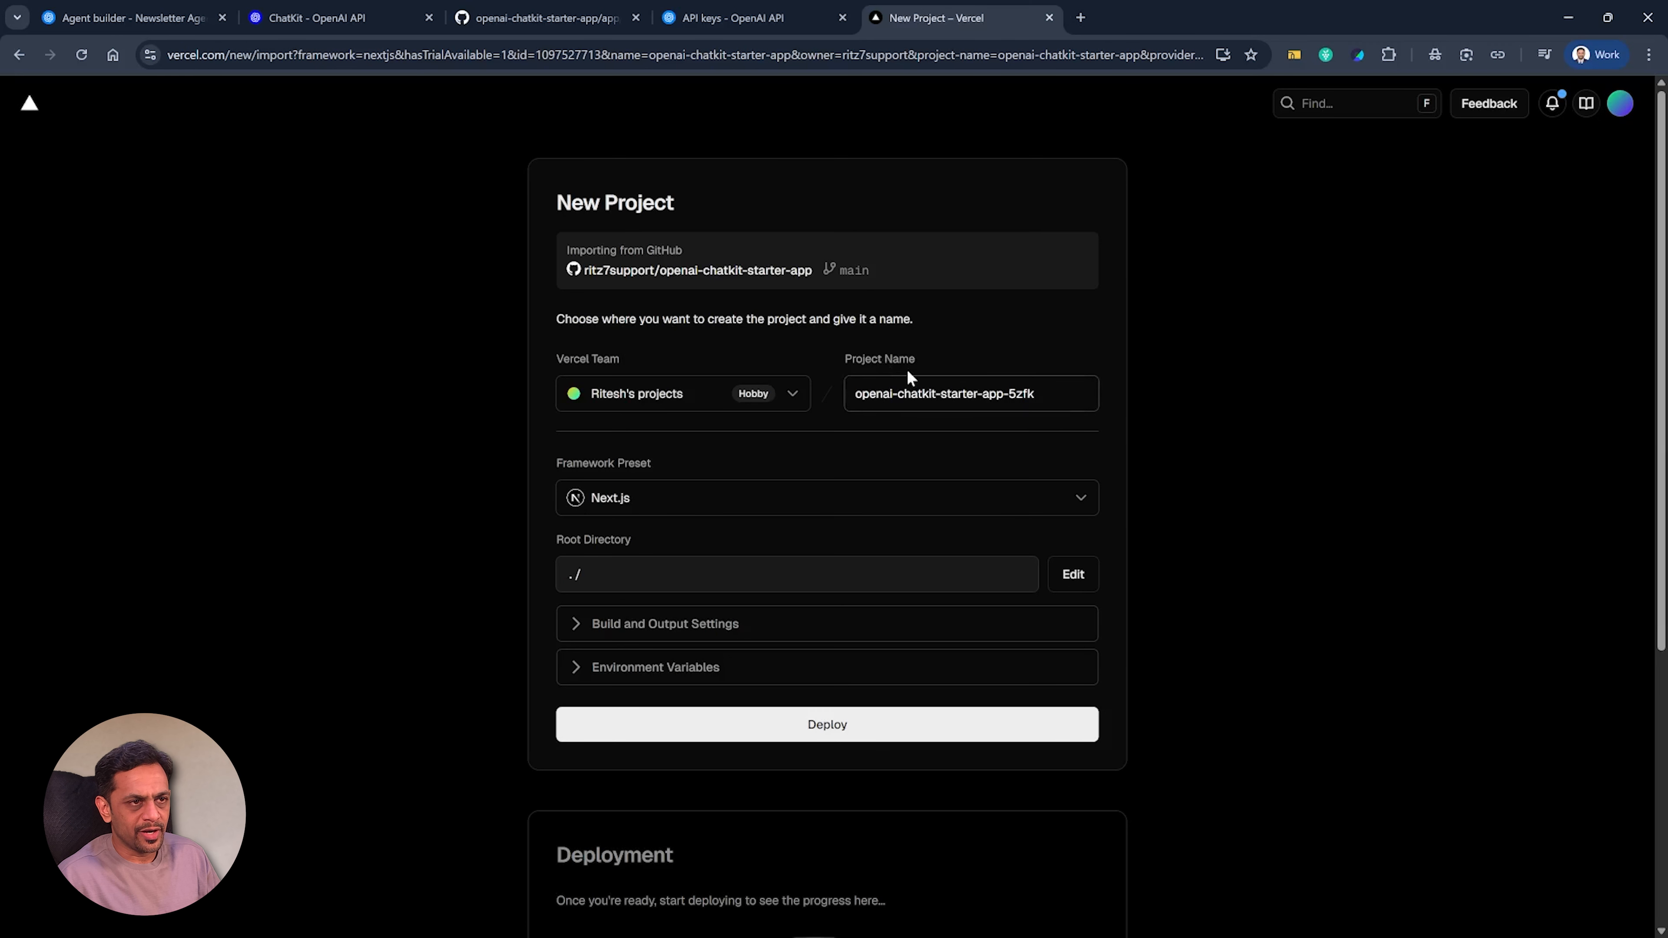
Copy the variable name OPENAI_API_KEY from .env.example on GitHub and enter it as the Vercel project's first environment variable key.
scroll(776, 526, down, 1)
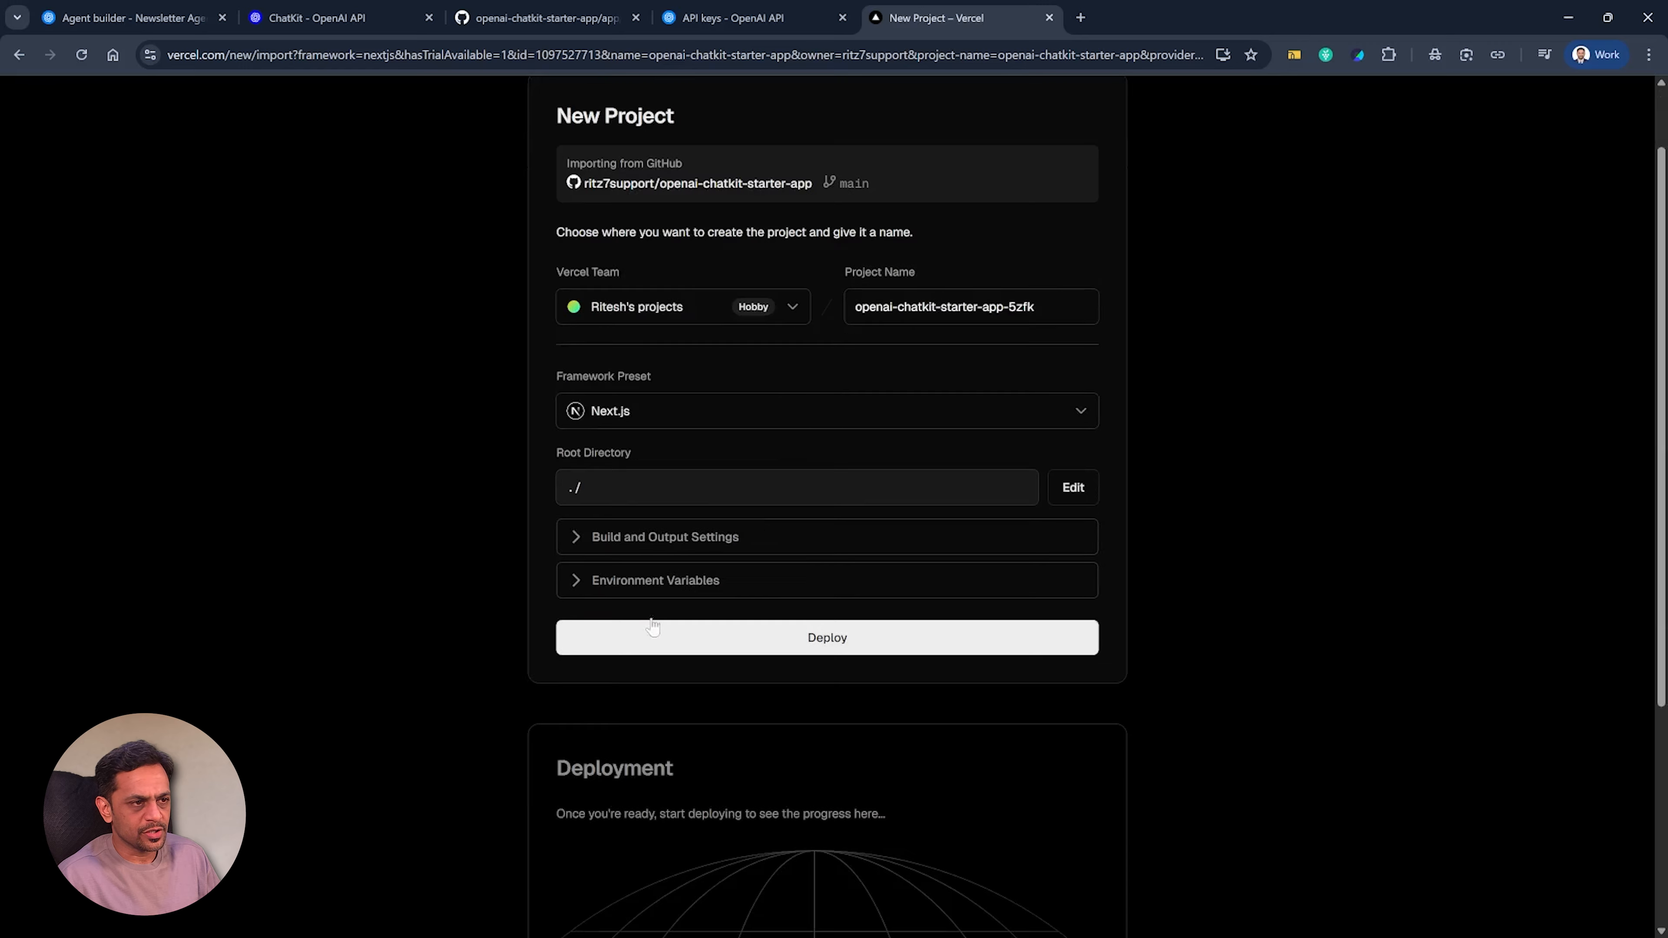
click(591, 584)
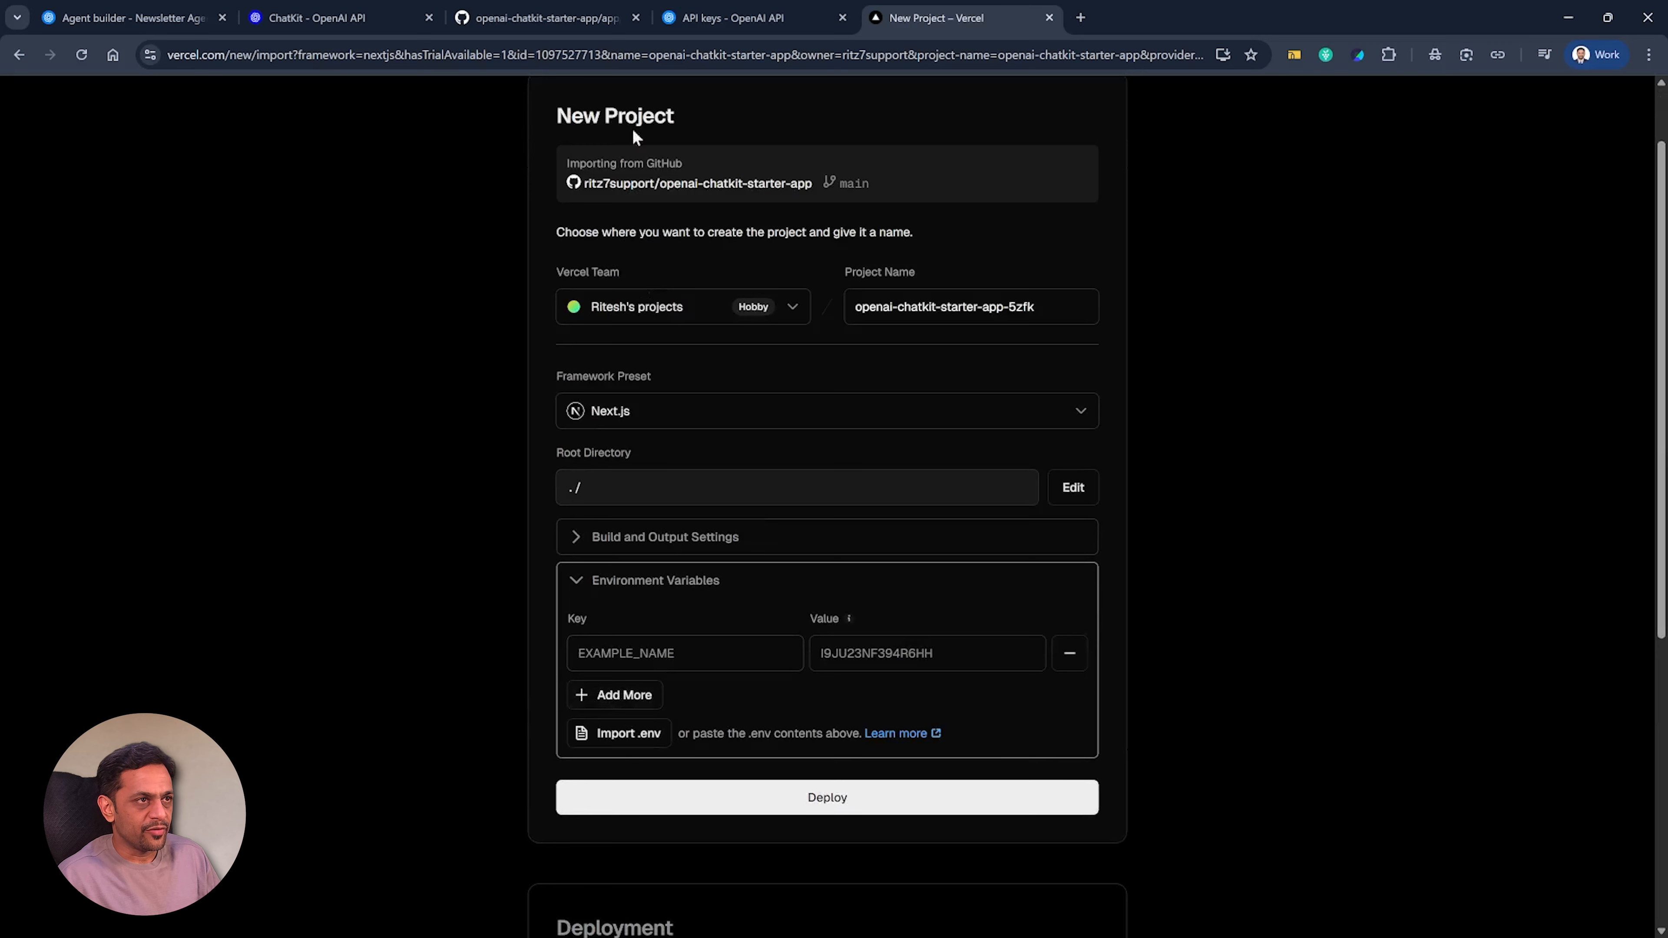
click(549, 19)
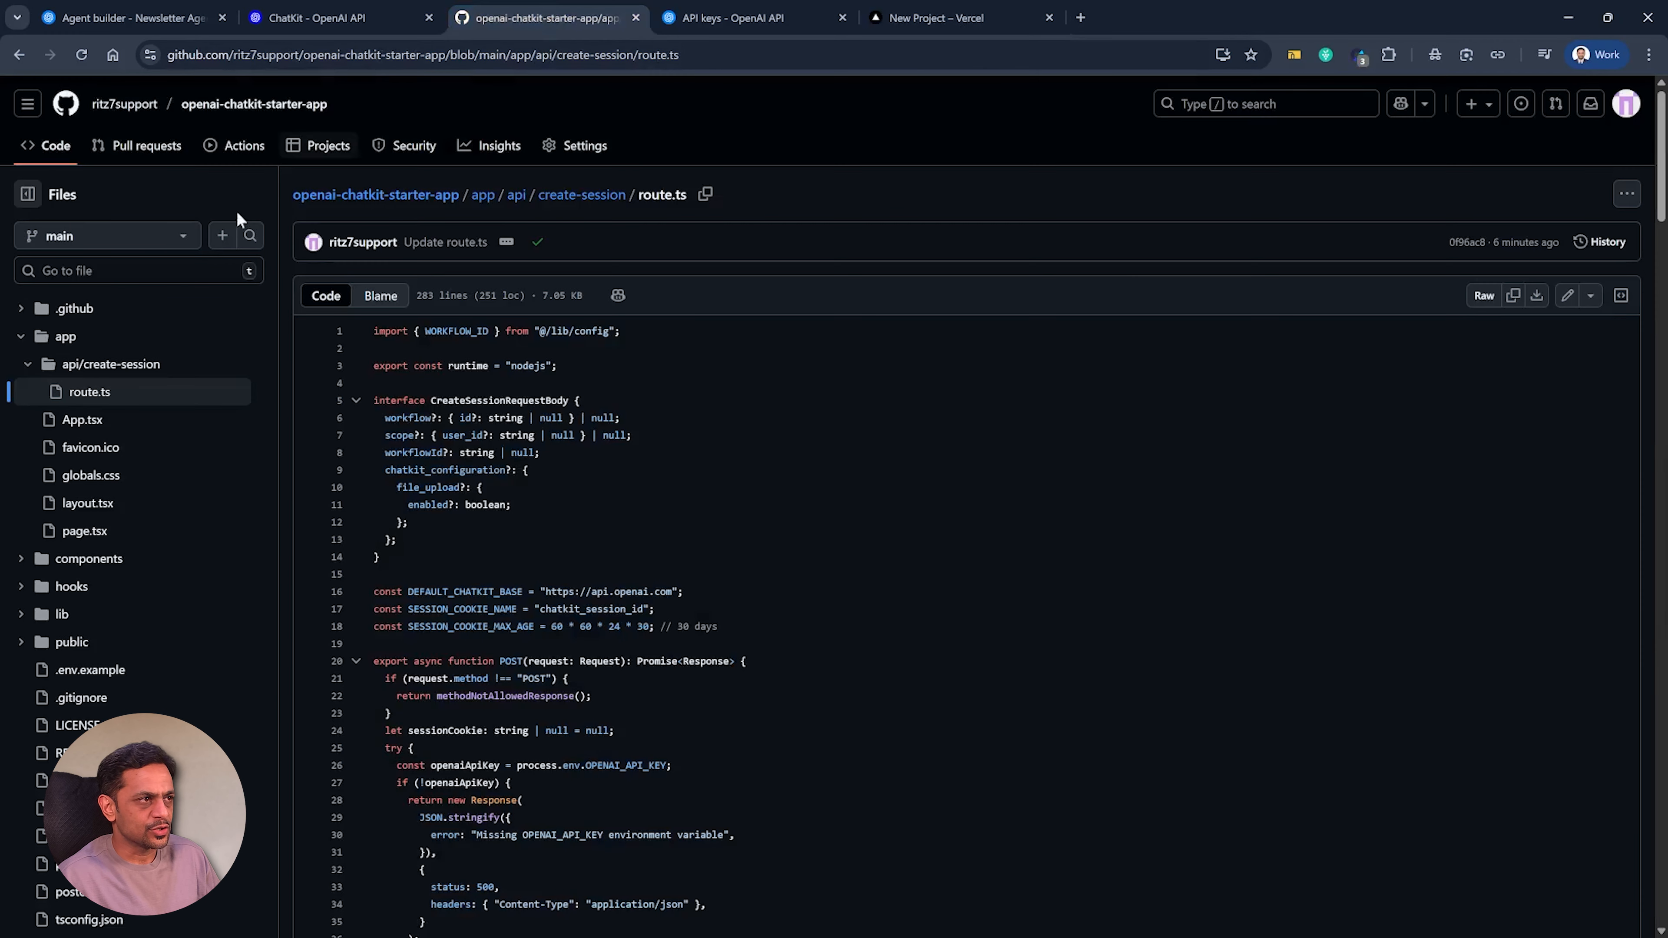
click(82, 673)
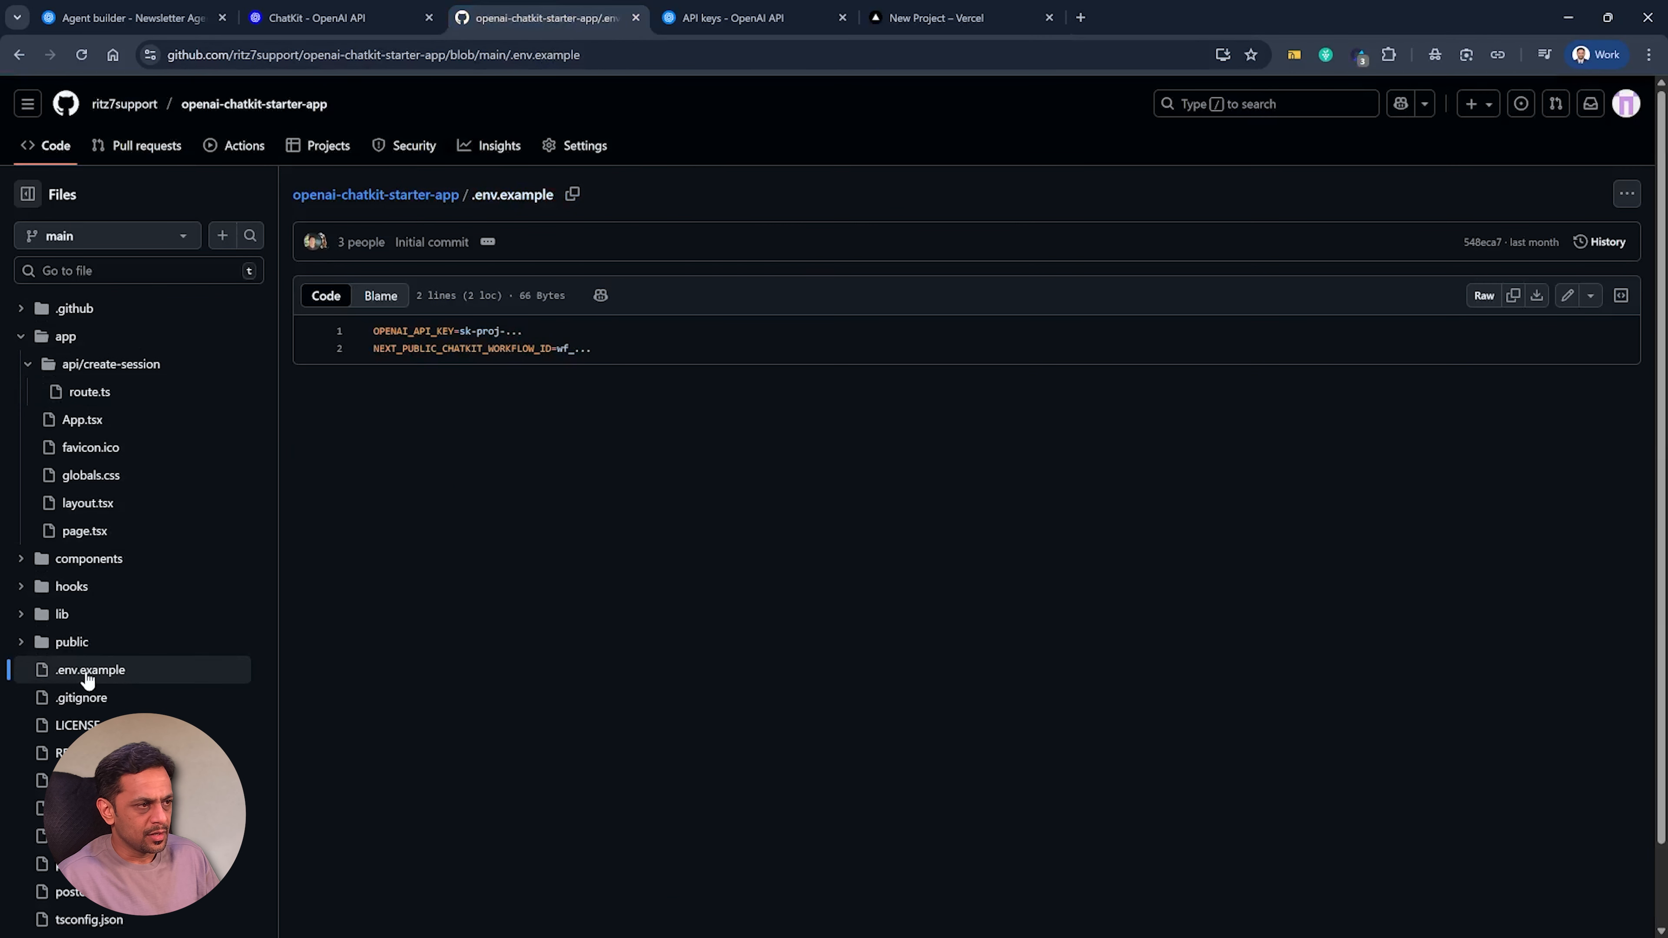
drag(454, 331, 373, 331)
key(ctrl+c)
click(888, 17)
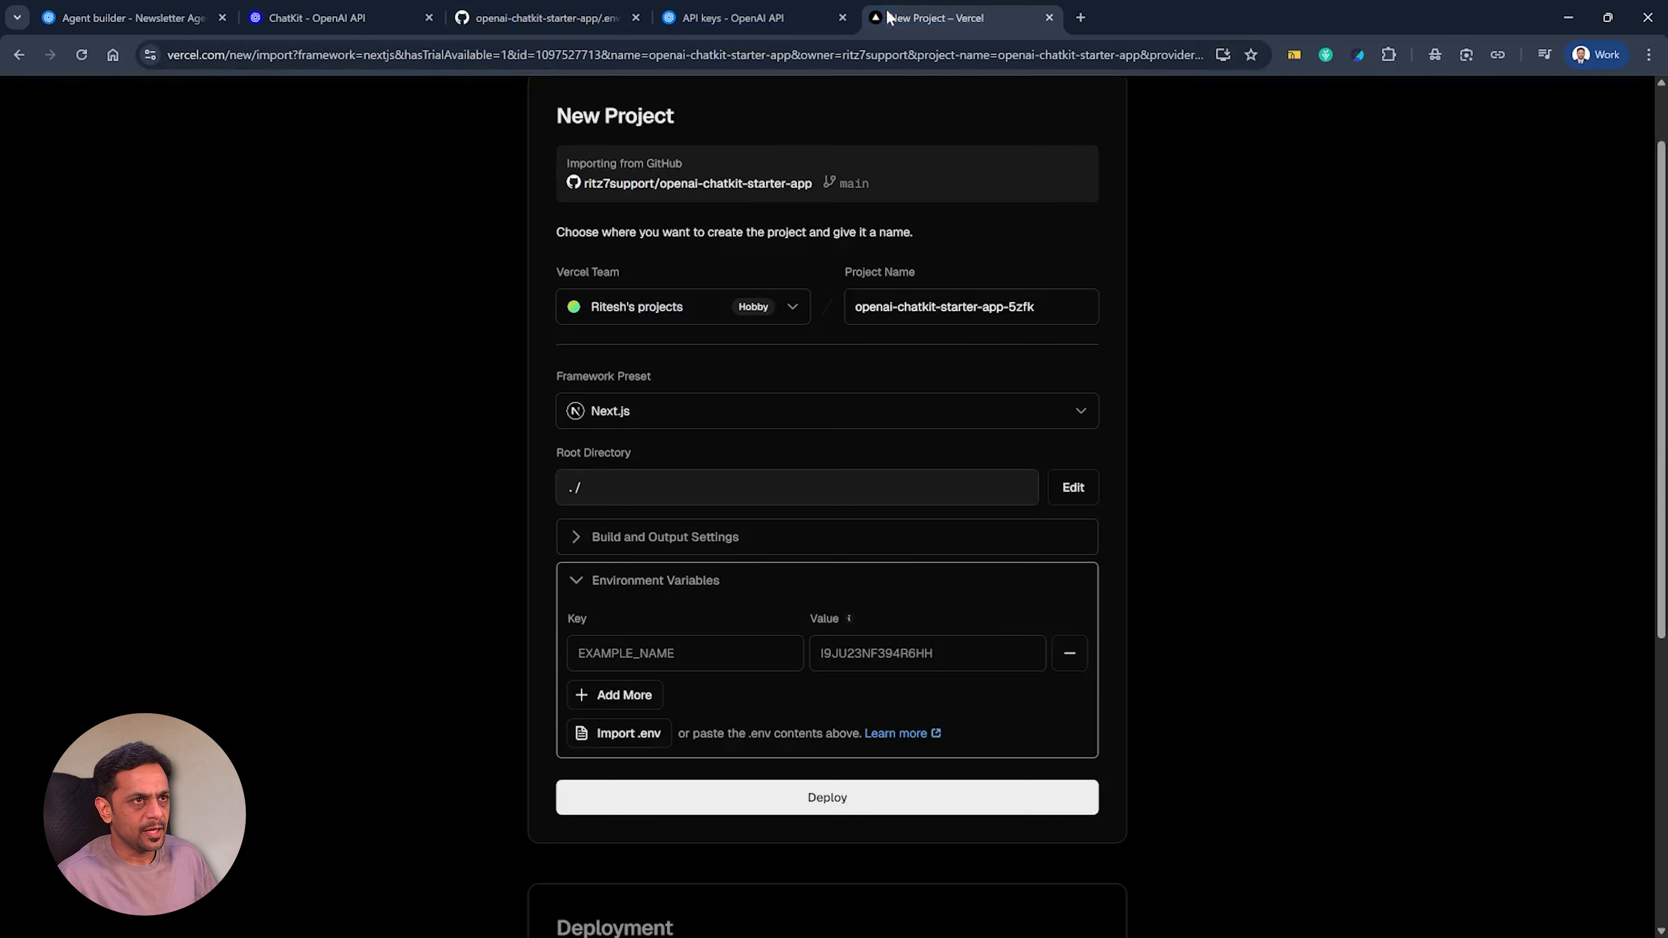
click(657, 654)
key(ctrl+v)
Add a second environment variable key, NEXT_PUBLIC_CHATKIT_WORKFLOW_ID, to the Vercel project, copying the name from .env.example.
click(519, 7)
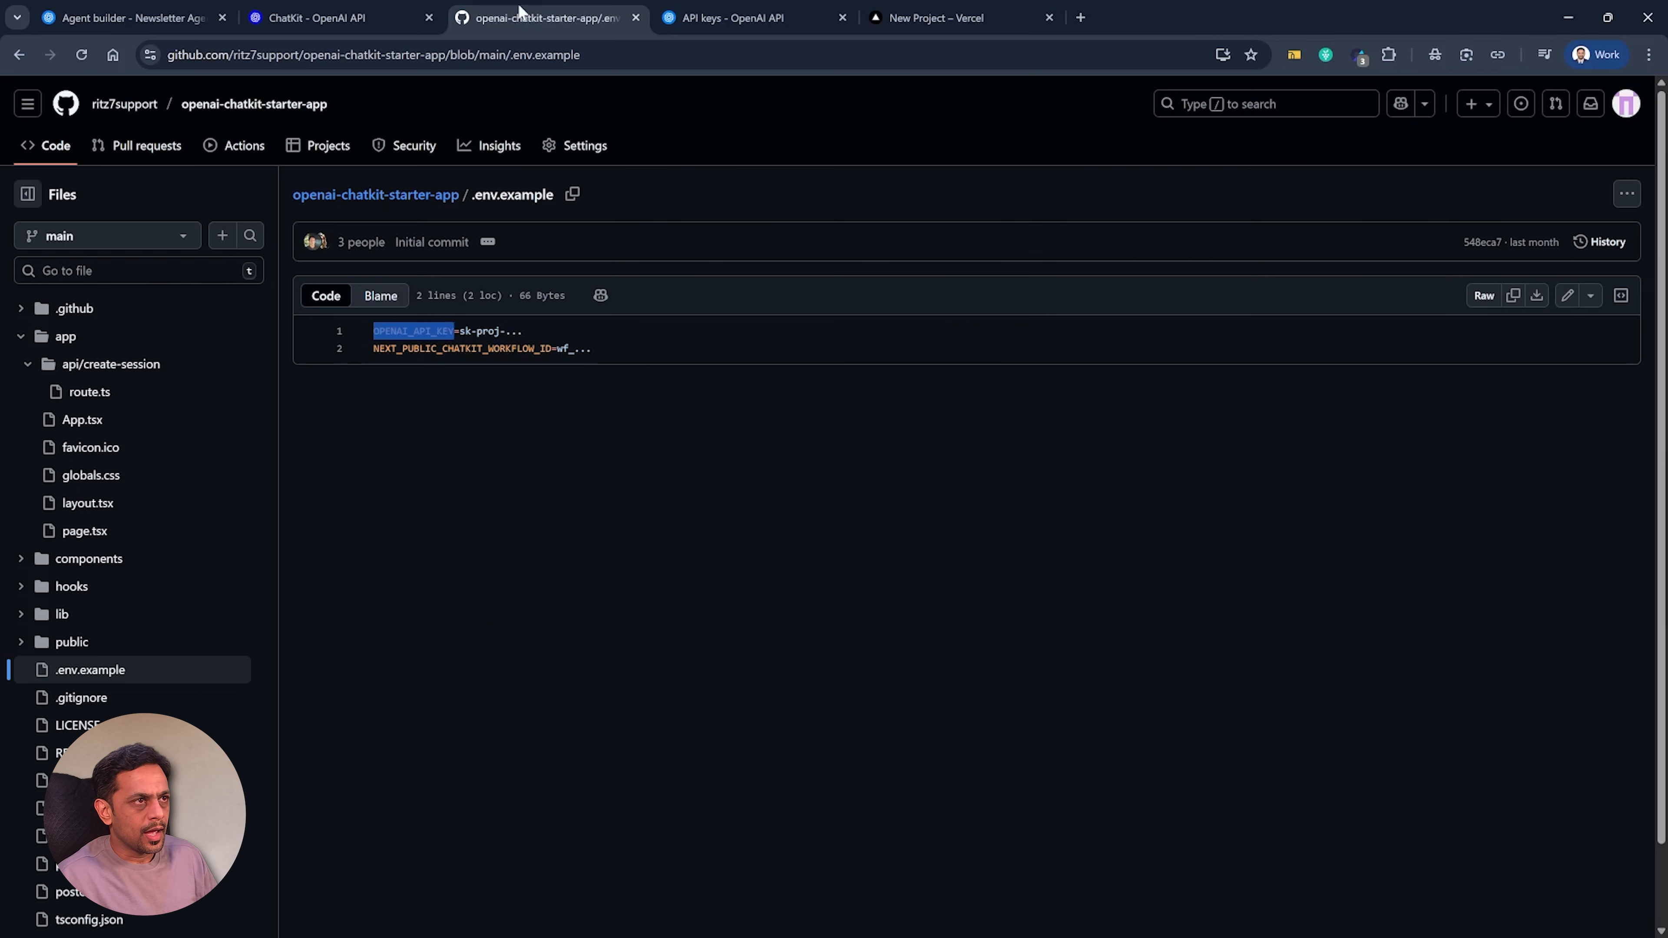
drag(373, 349, 553, 348)
key(ctrl+c)
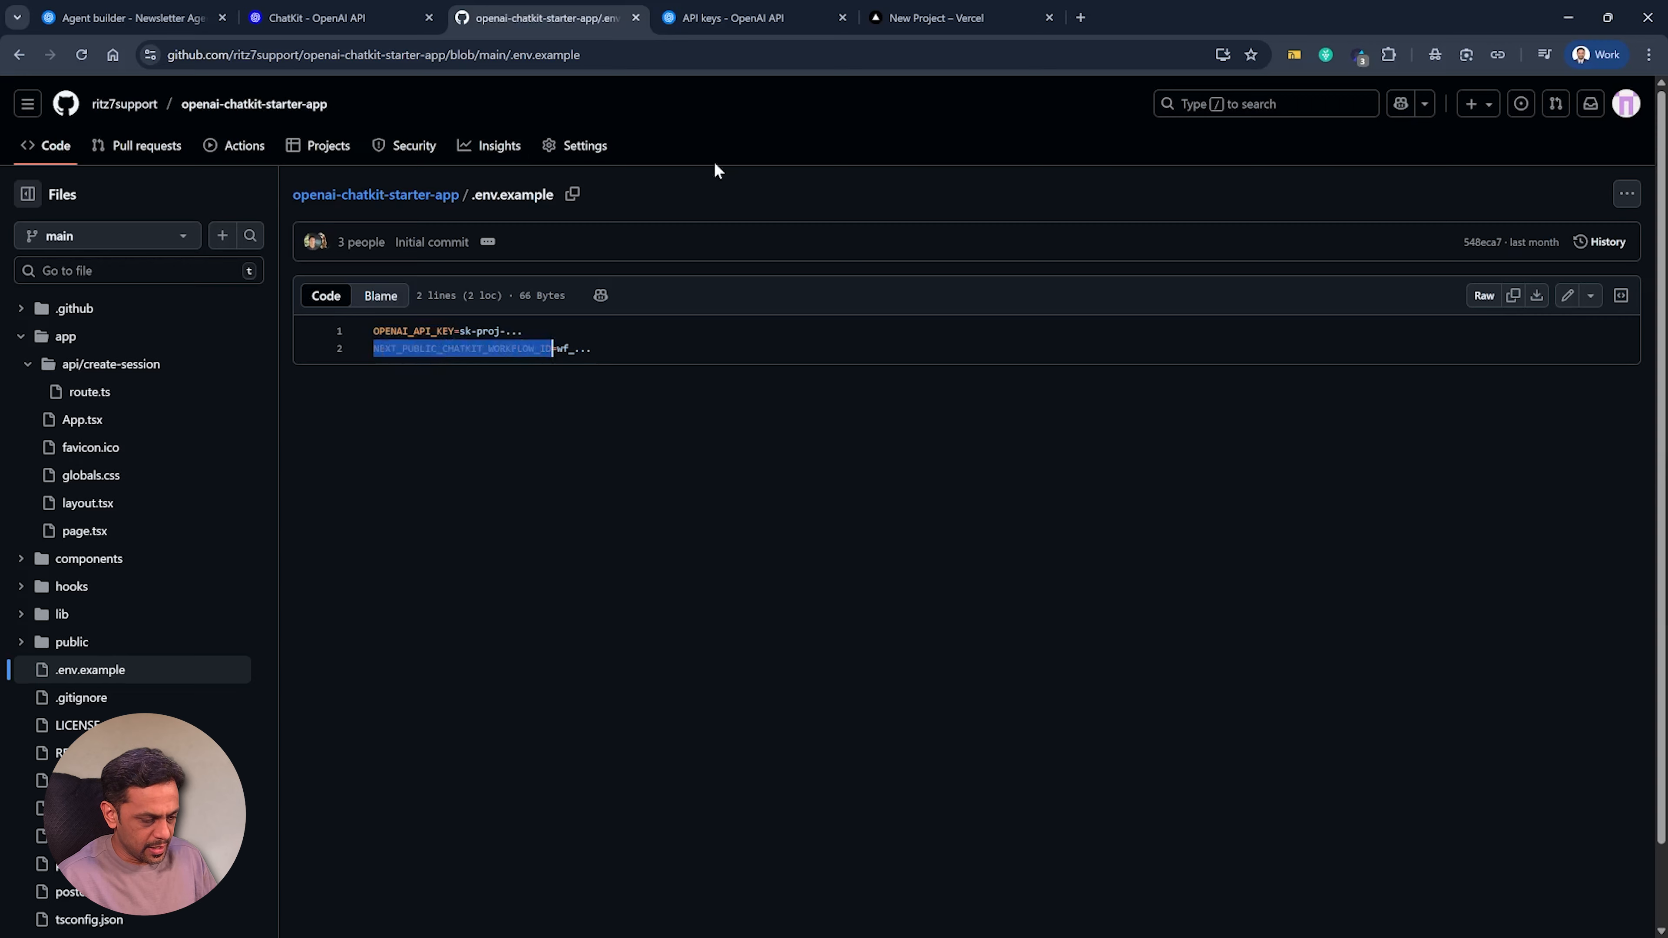
click(936, 17)
click(621, 695)
key(ctrl+v)
Copy the Newsletter Agent's workflow ID from OpenAI Agent Builder and paste it as the workflow variable's value in Vercel.
key(ctrl+1)
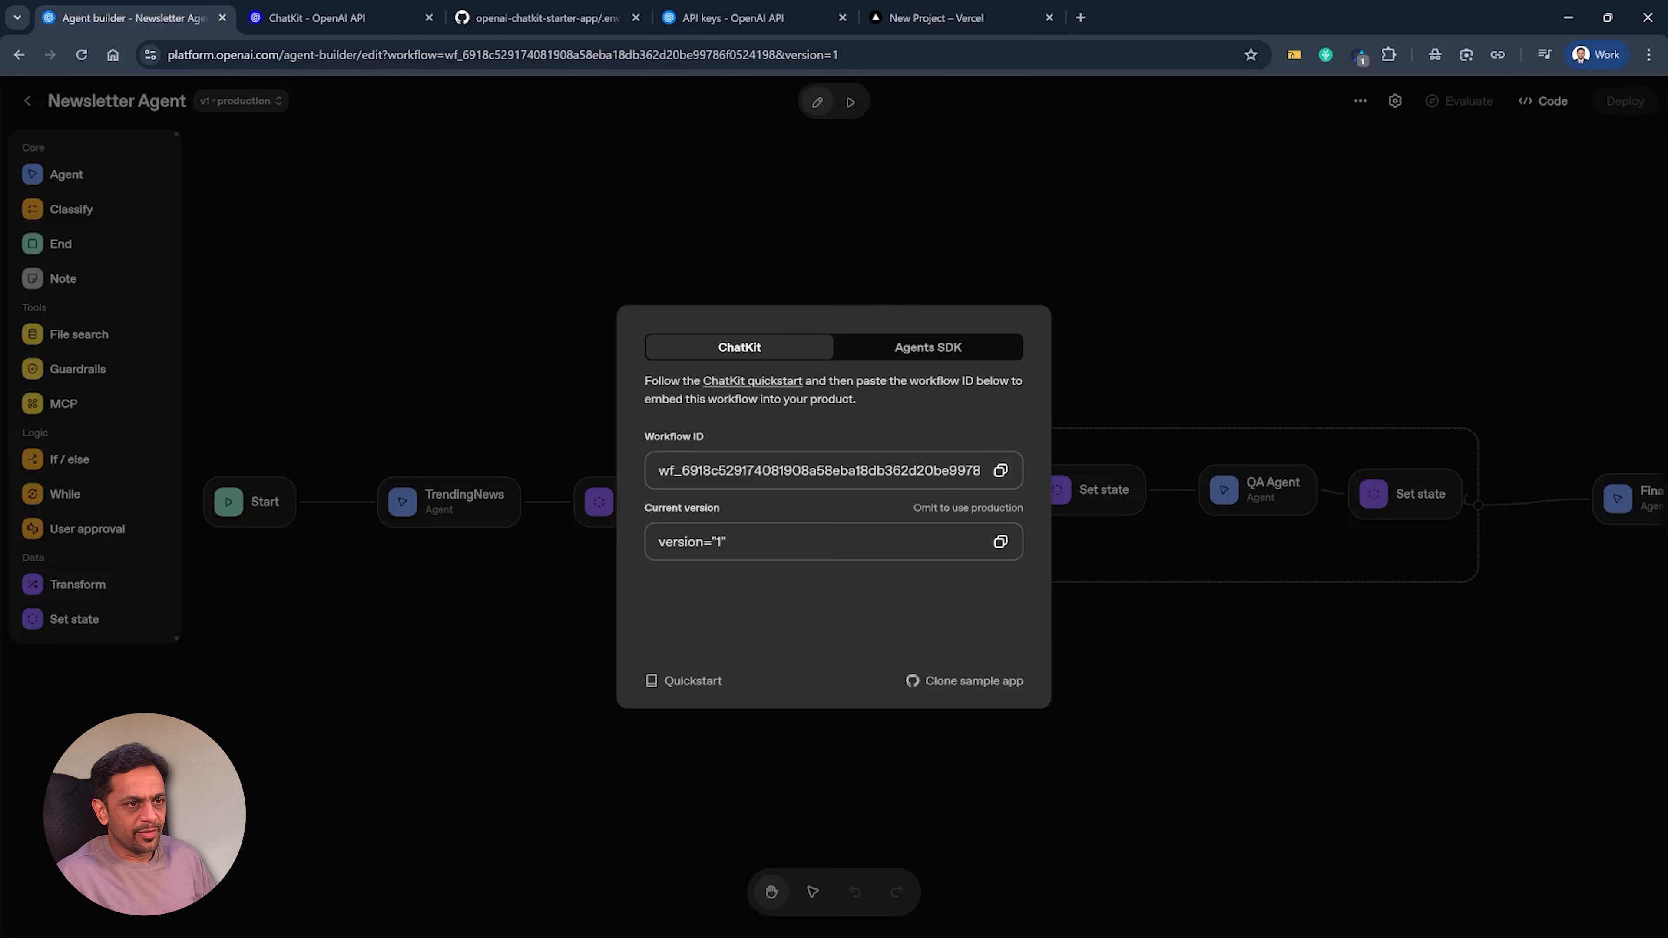
click(1000, 470)
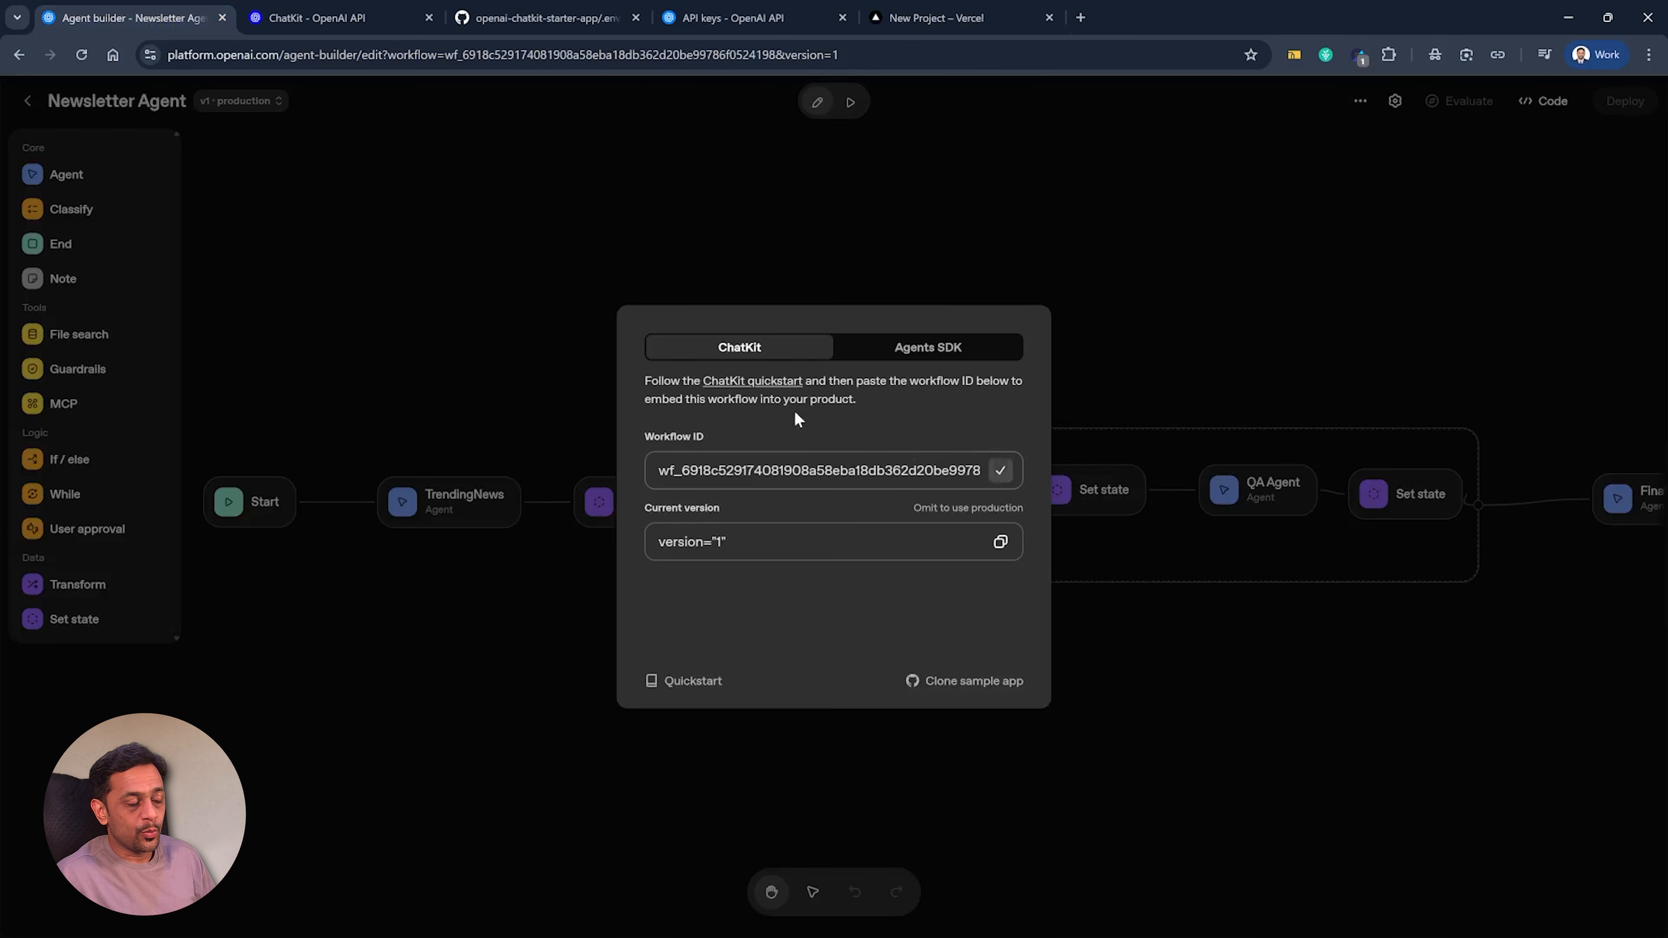
click(909, 12)
click(906, 698)
key(ctrl+v)
click(887, 608)
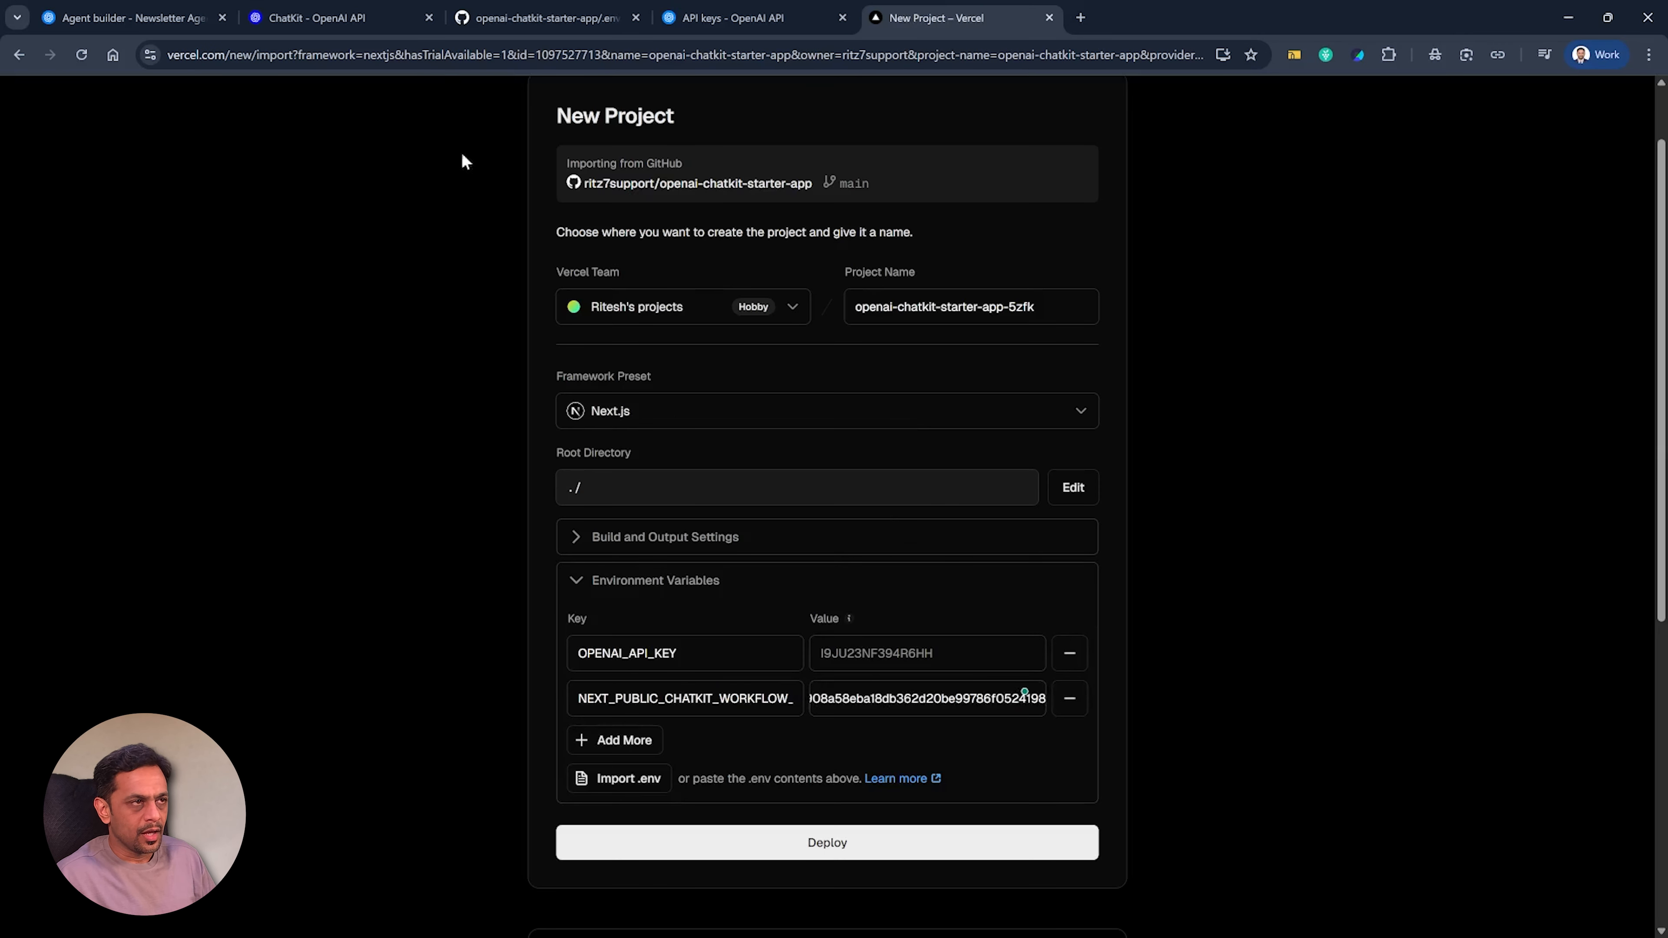
Switch to the OpenAI platform and check the organization's credit balance in the billing overview.
click(705, 21)
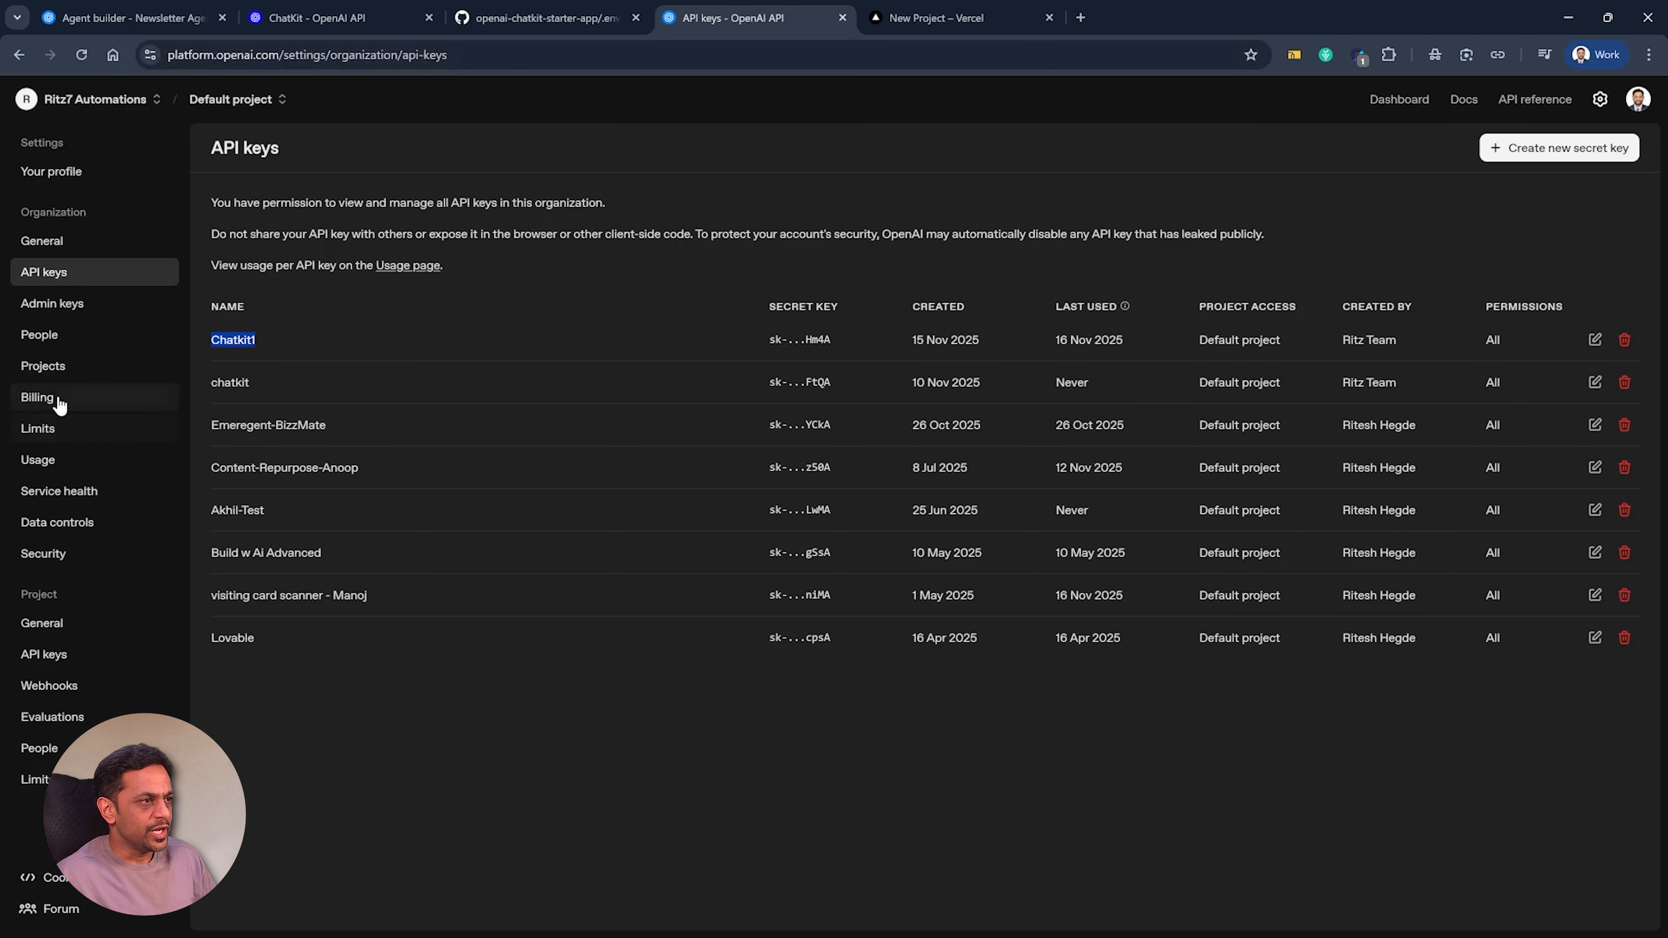
click(131, 397)
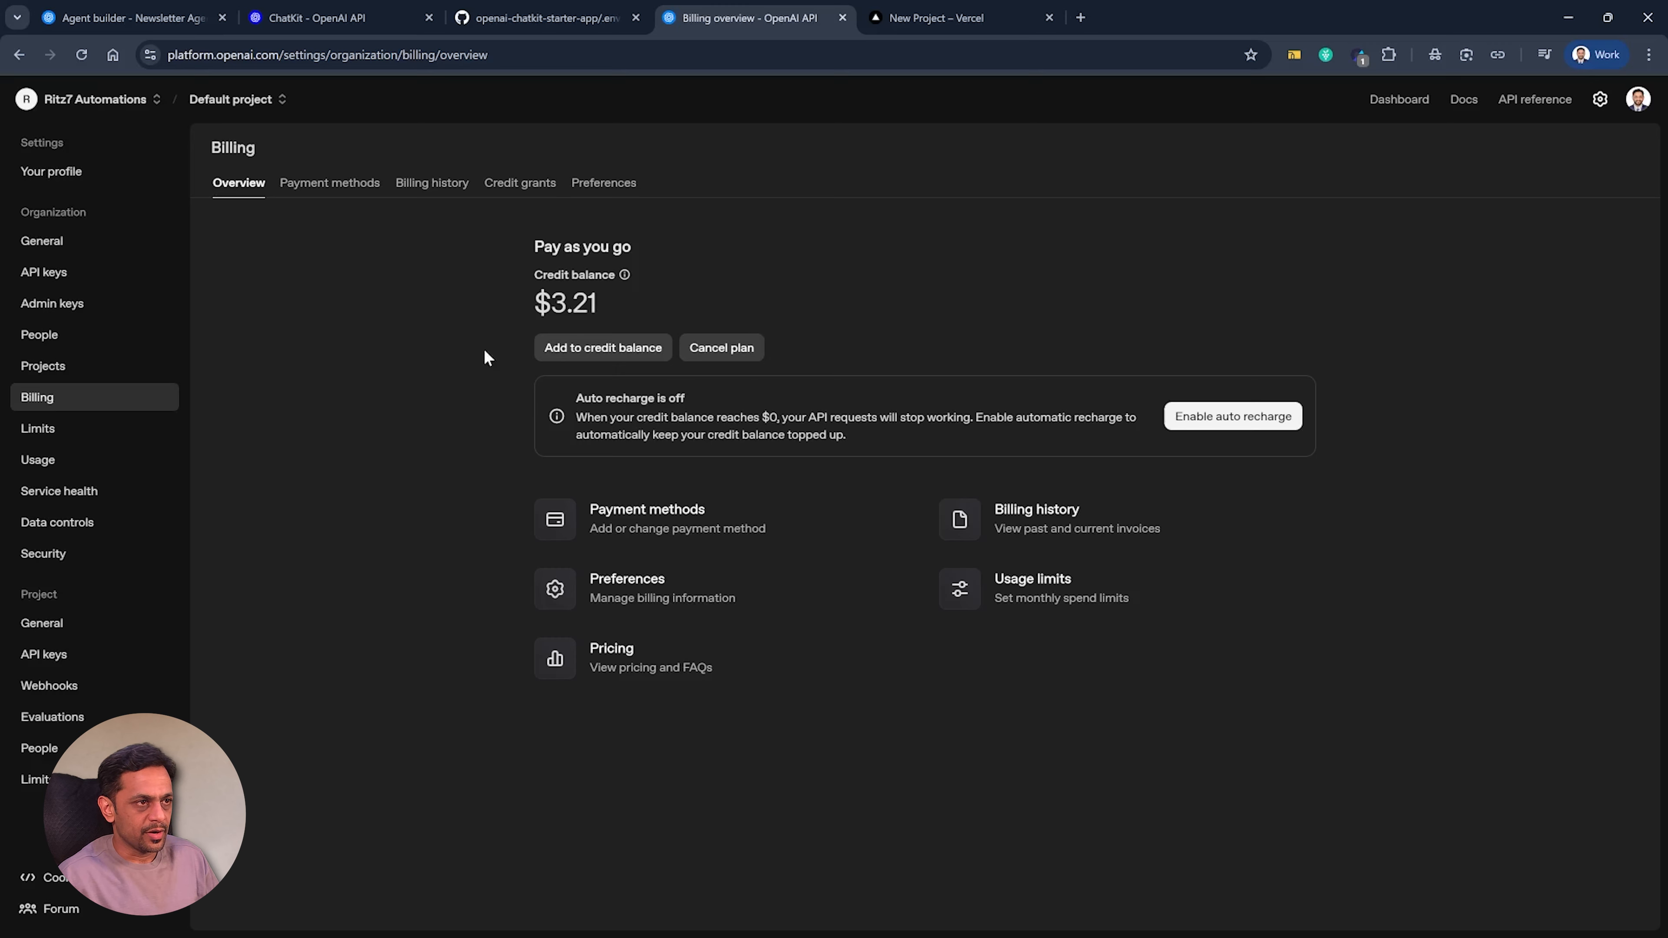
Create a new OpenAI secret key named chatKit for the Default project and copy the generated key.
click(62, 274)
click(1545, 148)
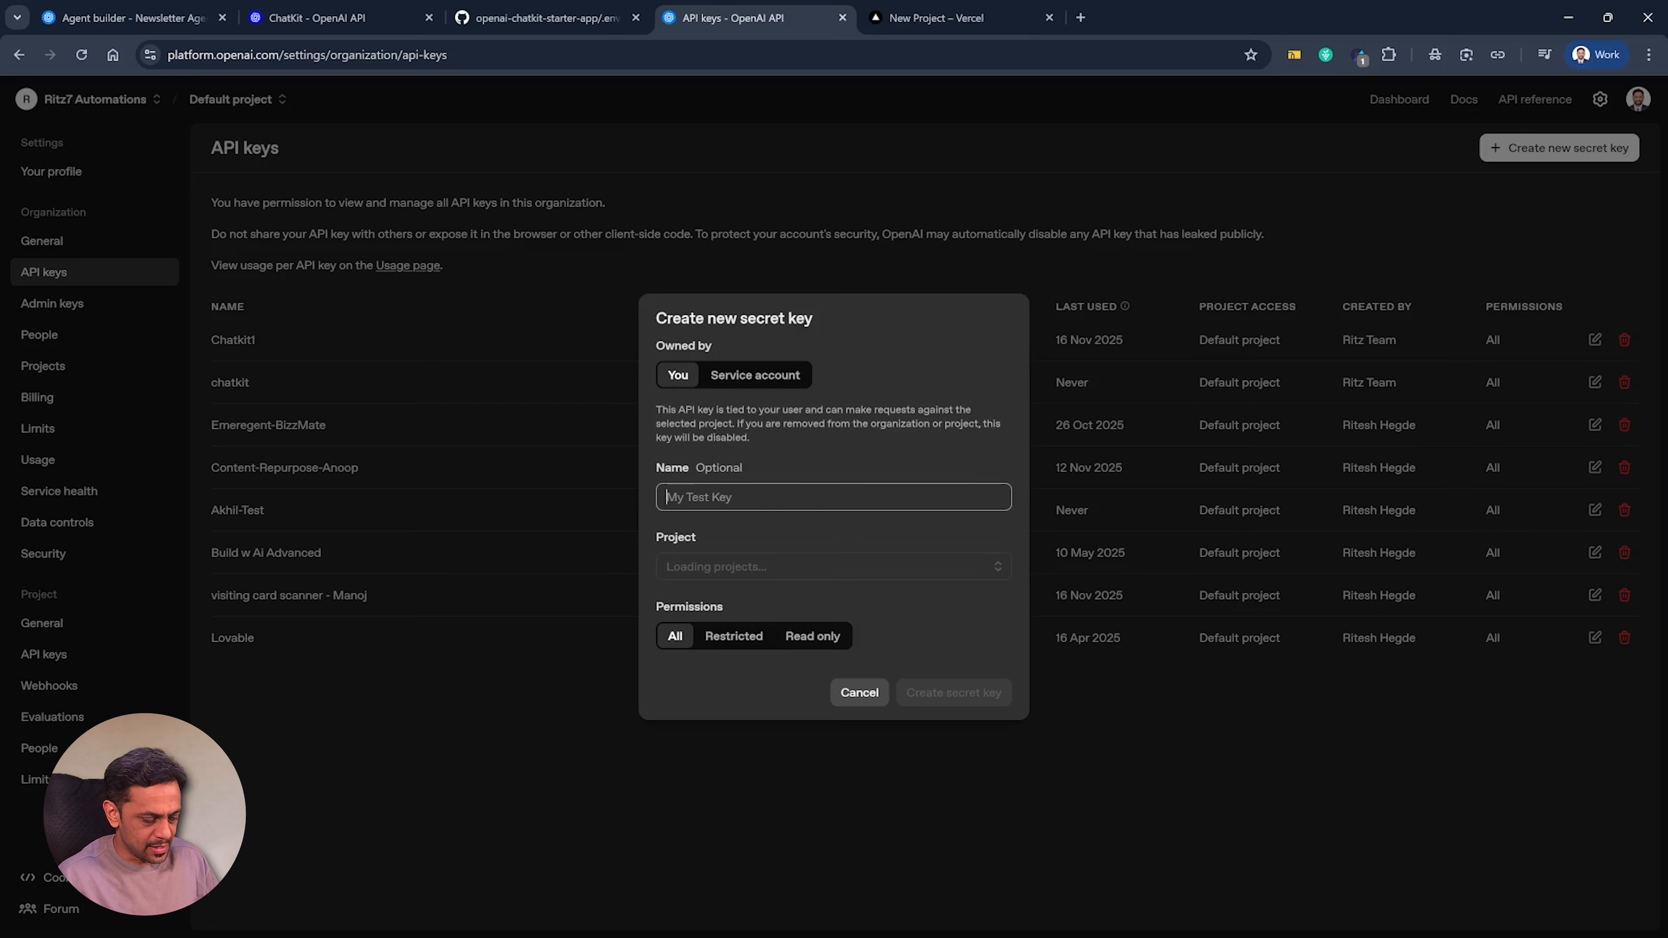
text(chat)
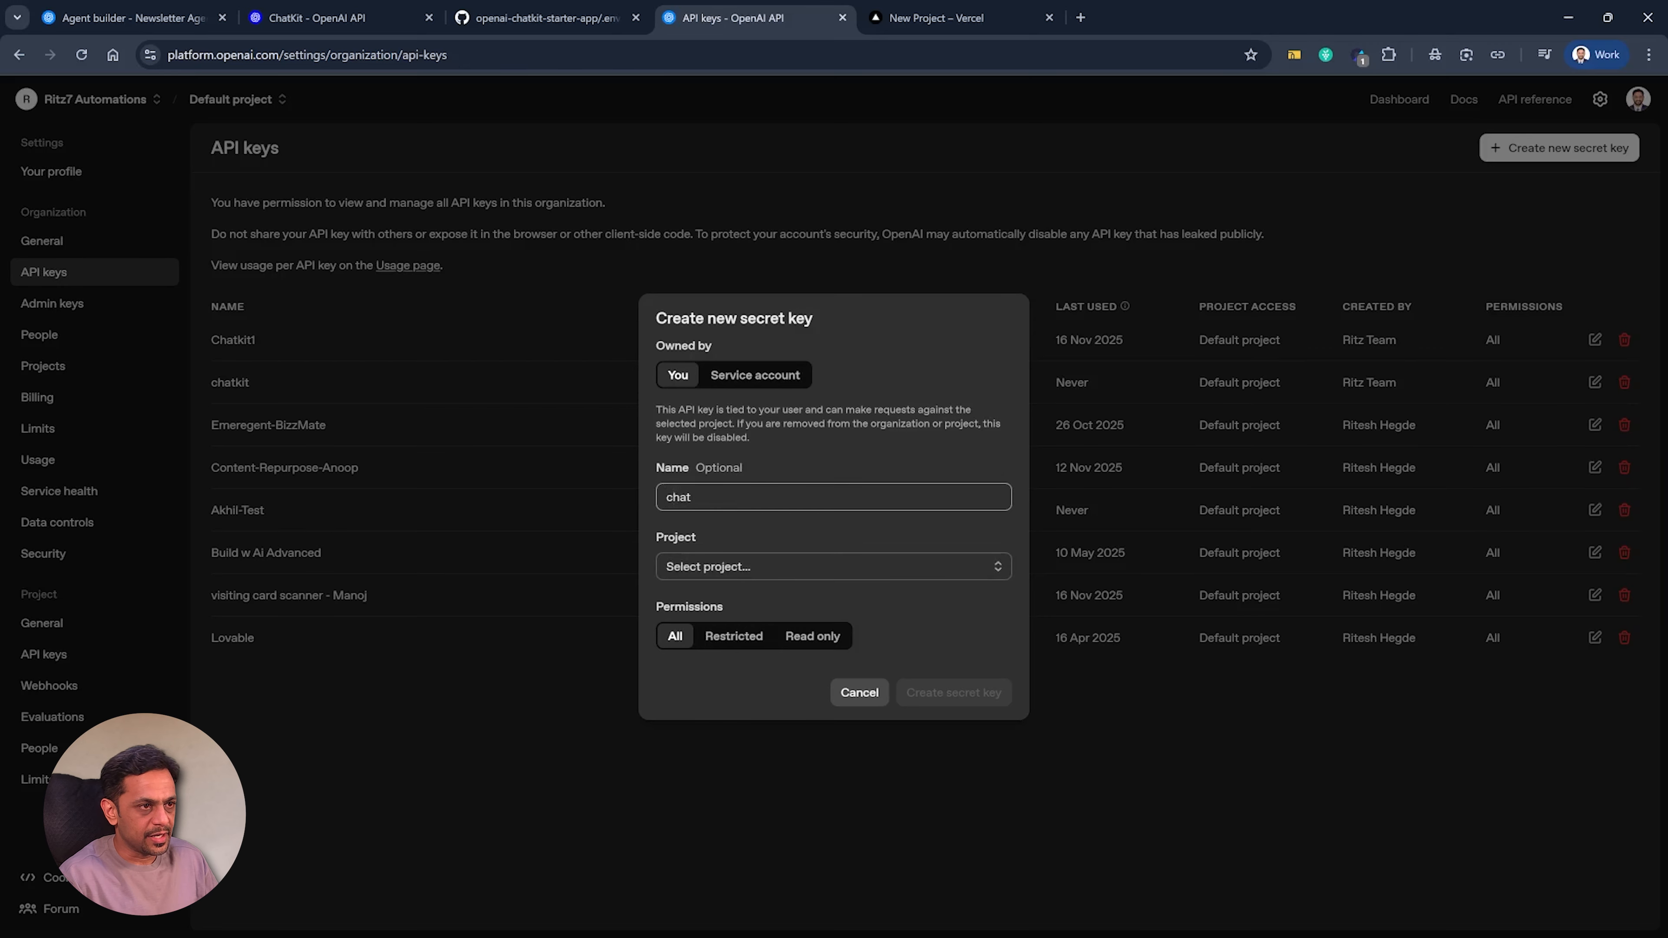
text(Kit)
click(700, 569)
click(705, 604)
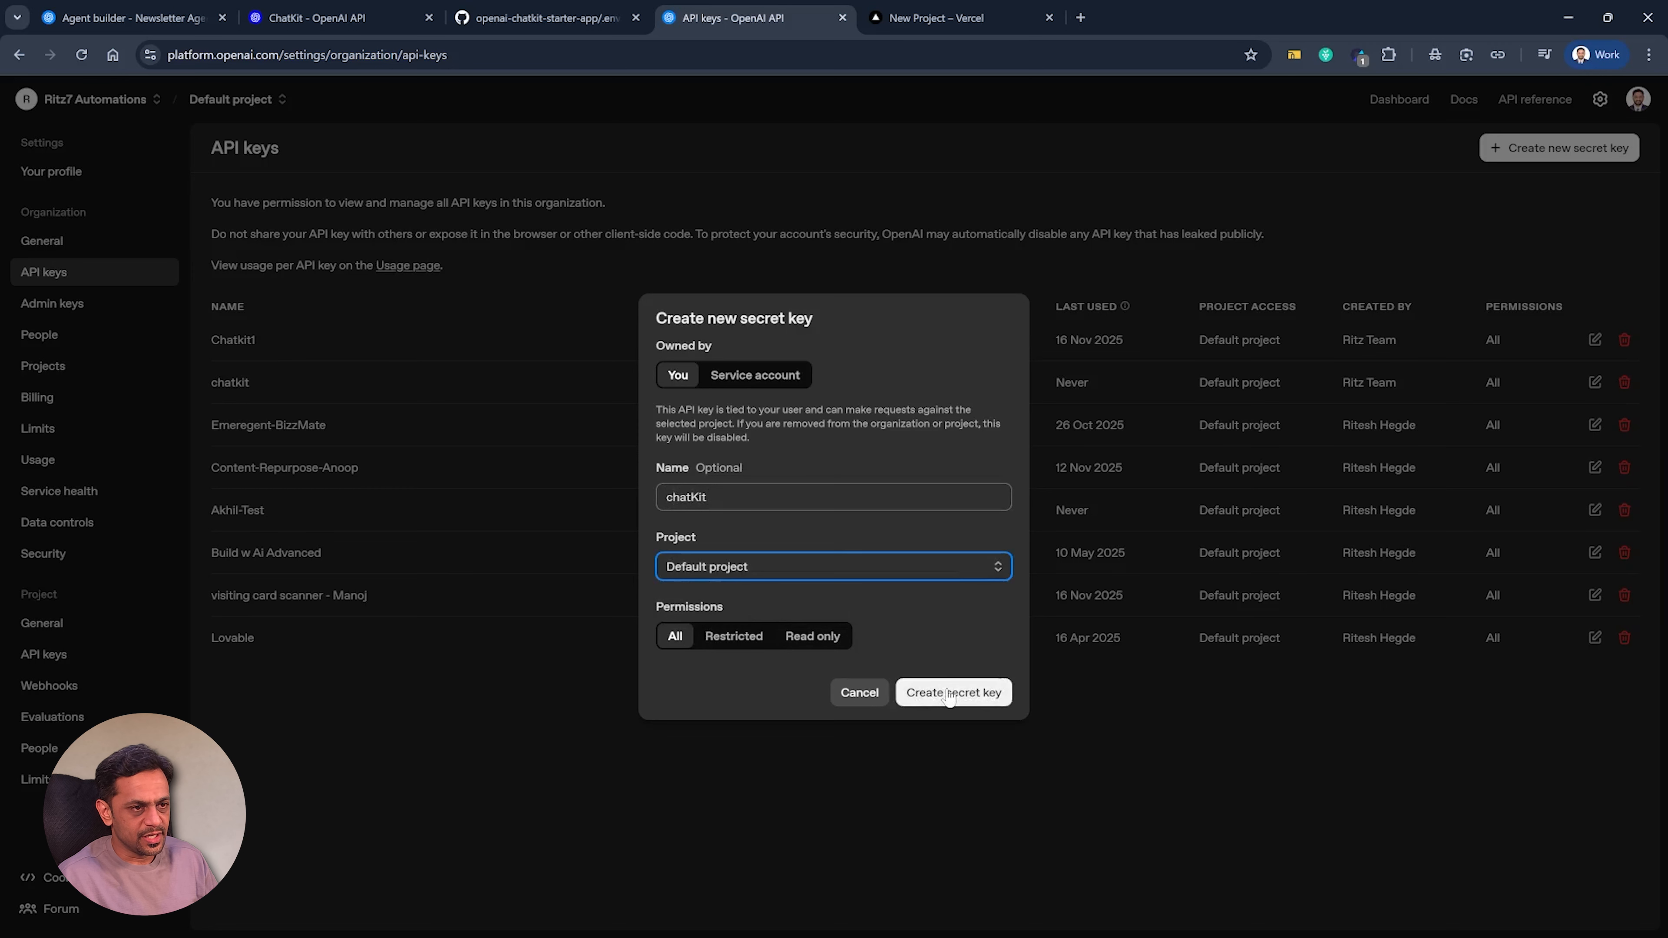
click(956, 670)
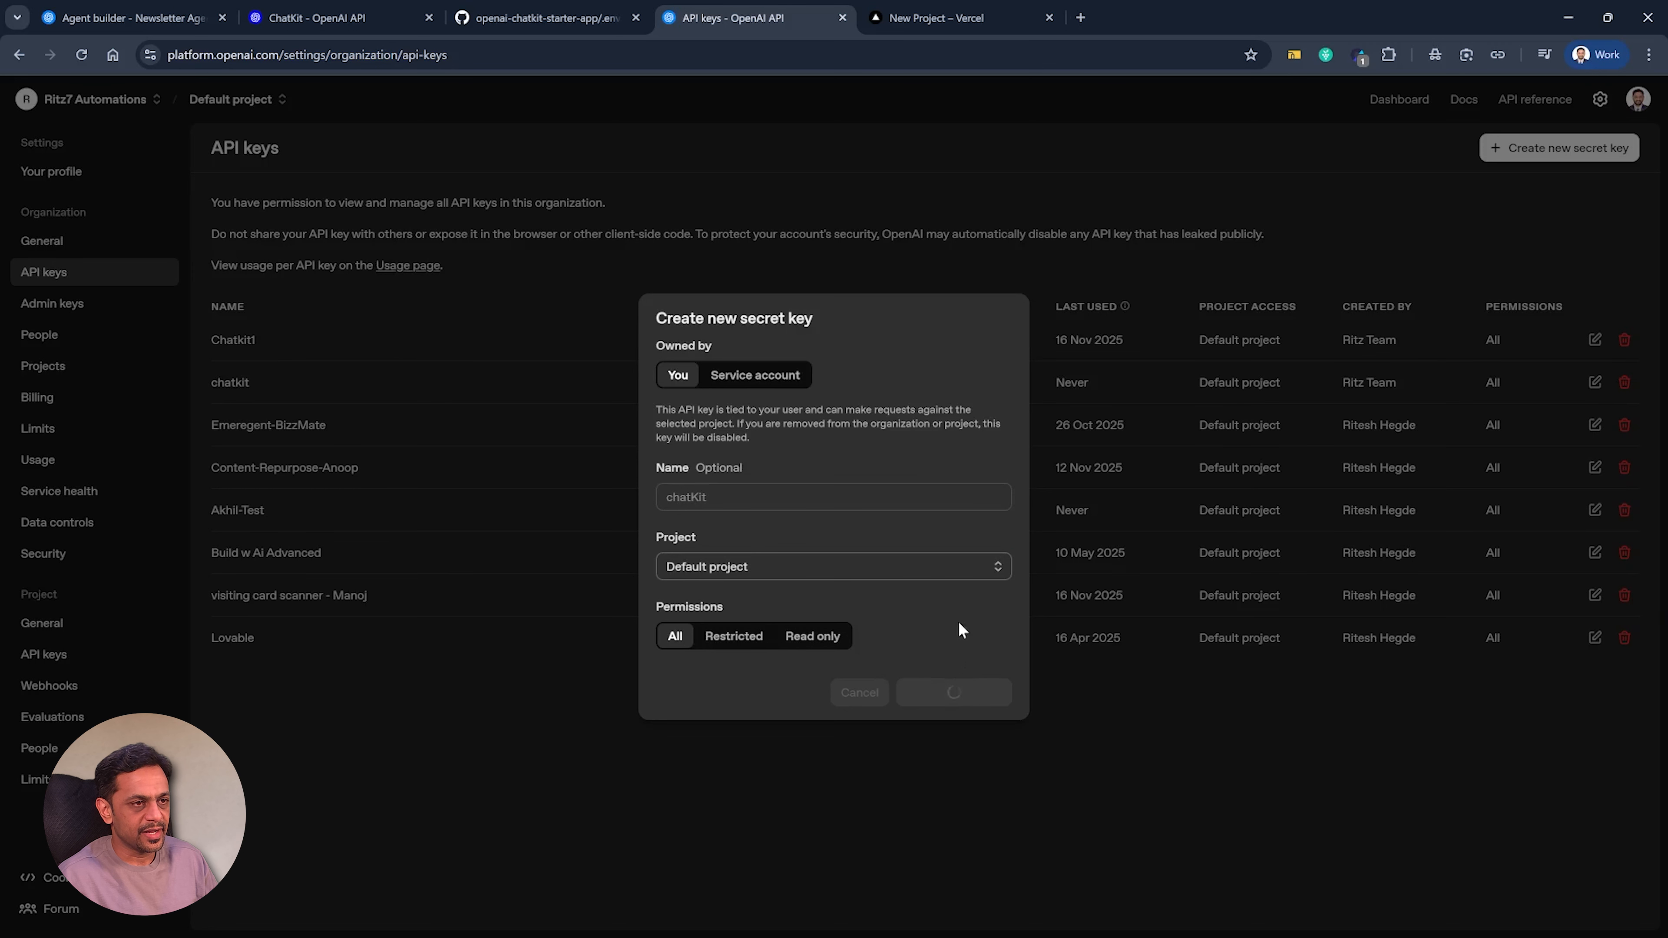
click(971, 523)
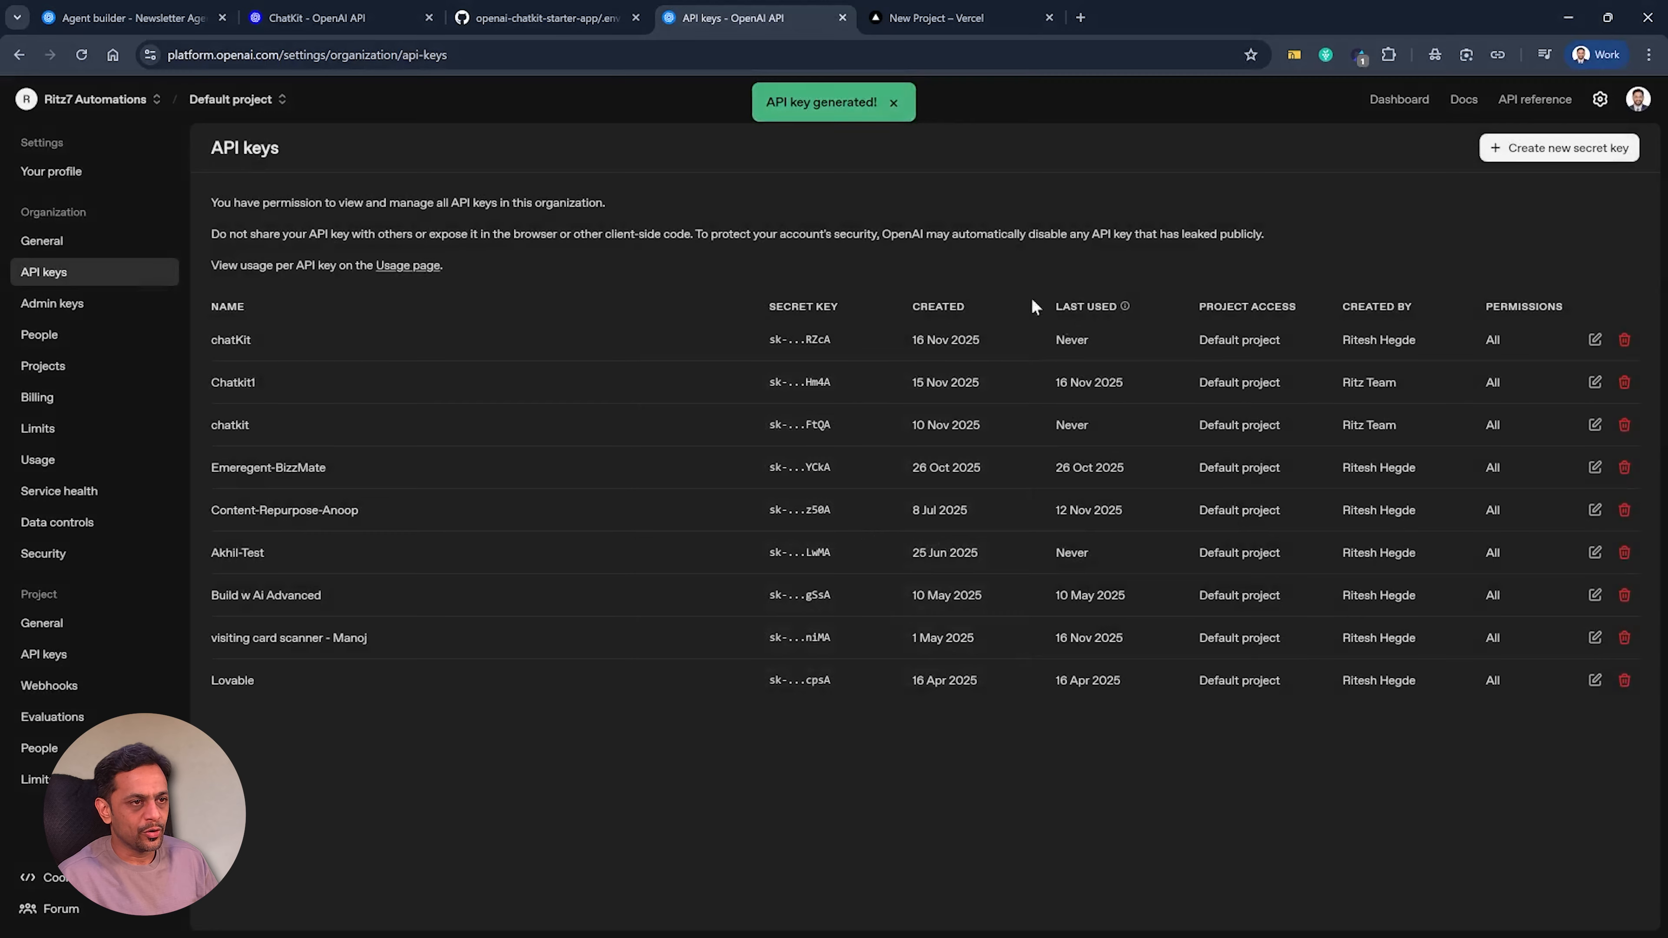
Paste the copied OpenAI API key as the value of OPENAI_API_KEY in the Vercel project's environment variables.
click(915, 20)
click(920, 653)
key(ctrl+v)
click(894, 595)
click(895, 595)
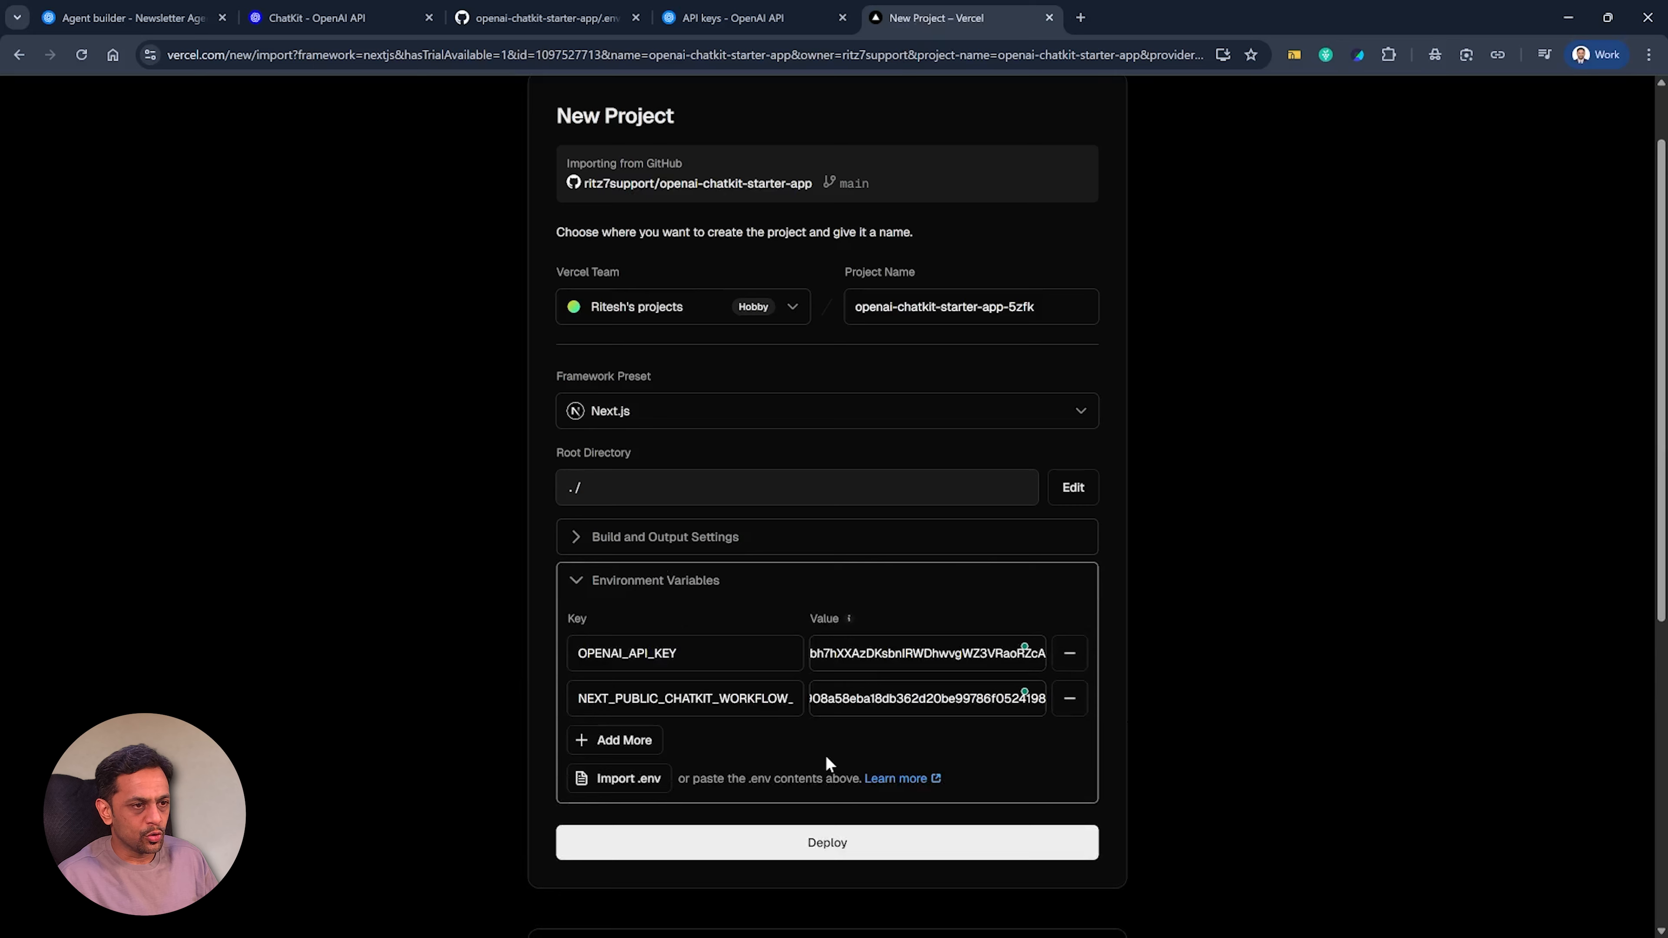
Deploy the new Vercel project and continue to its dashboard.
scroll(826, 763, down, 4)
click(825, 585)
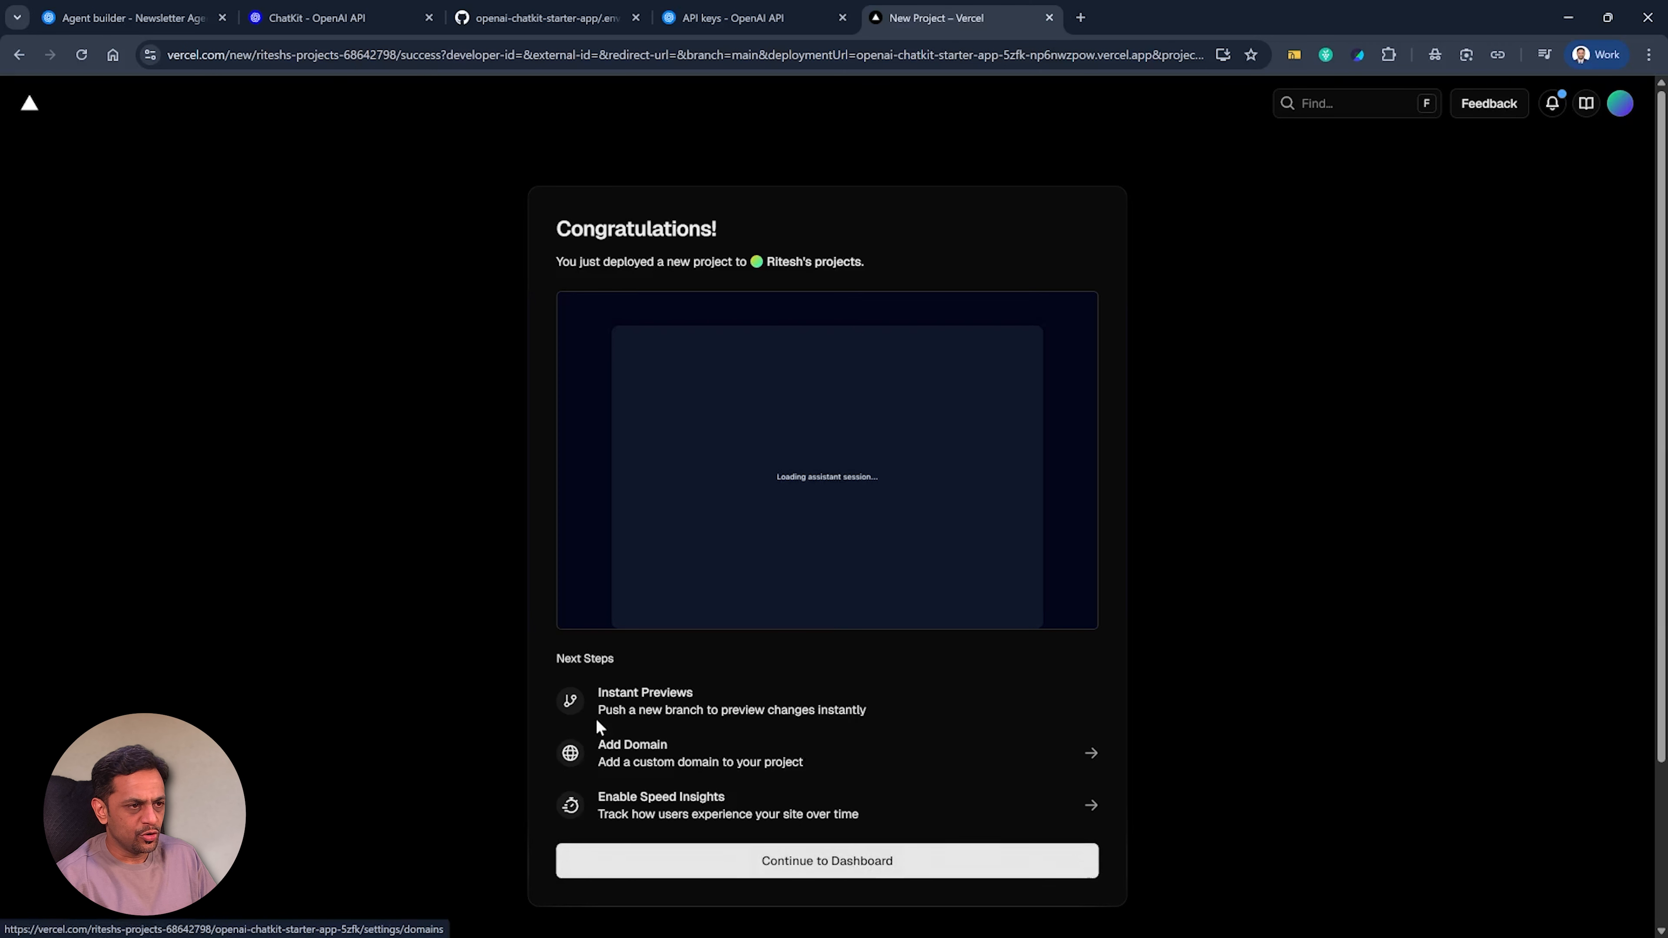
click(838, 866)
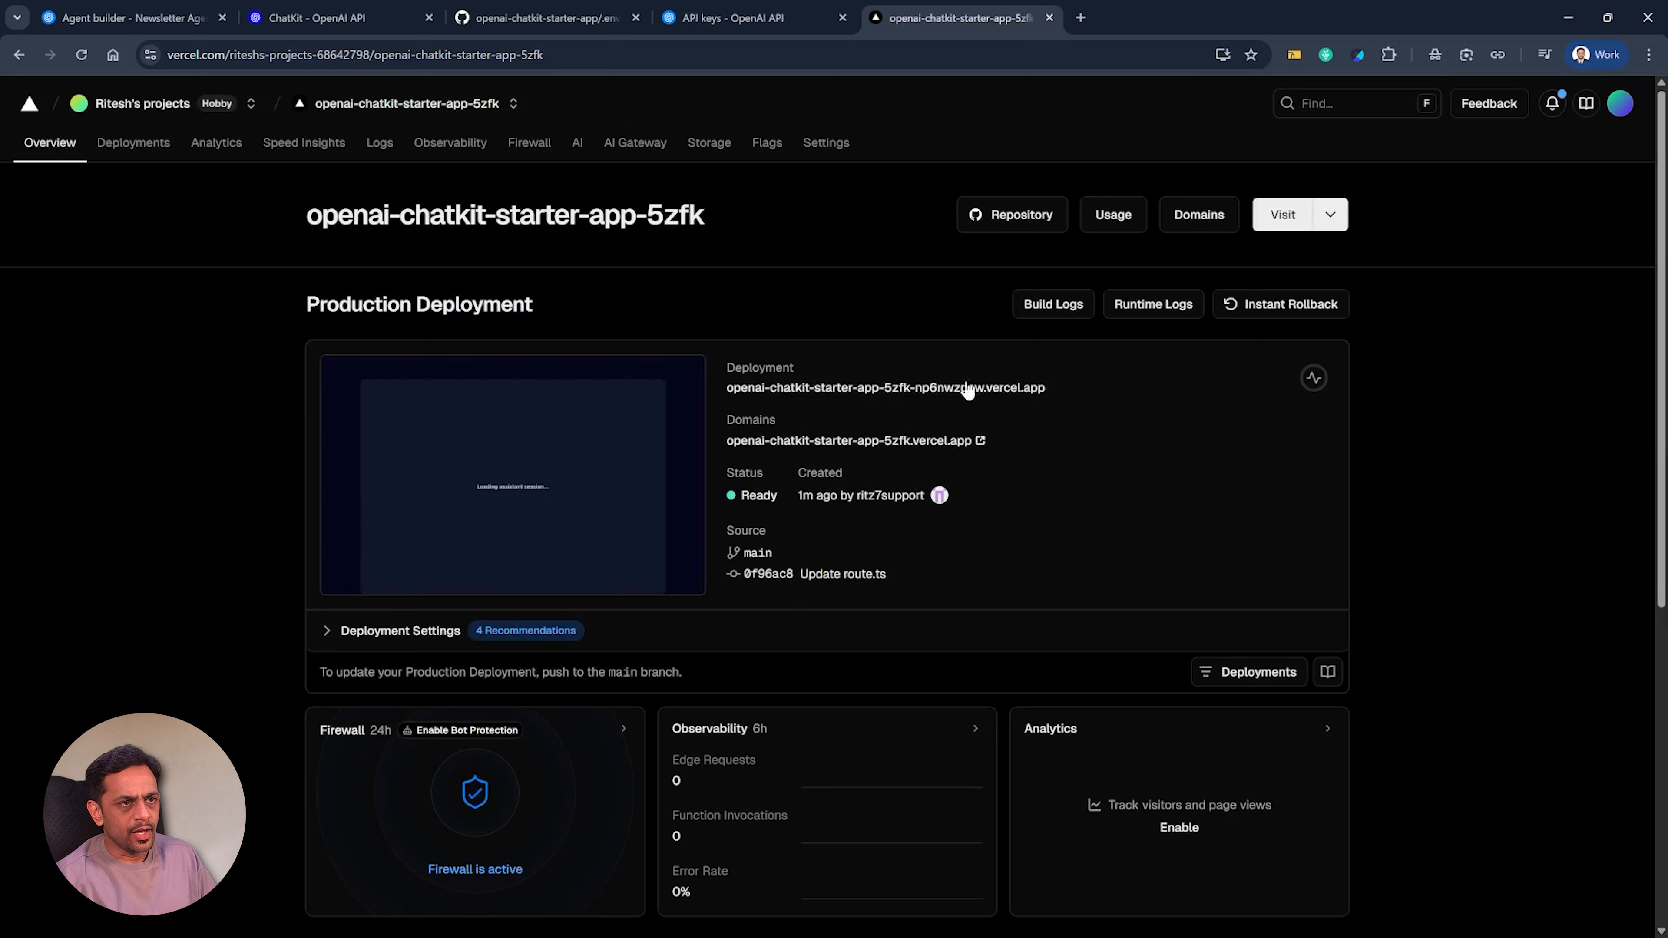
Open the production deployment's details and load the live app at openai-chatkit-starter-app-5zfk.vercel.app, each in its own browser tab.
middle_click(964, 388)
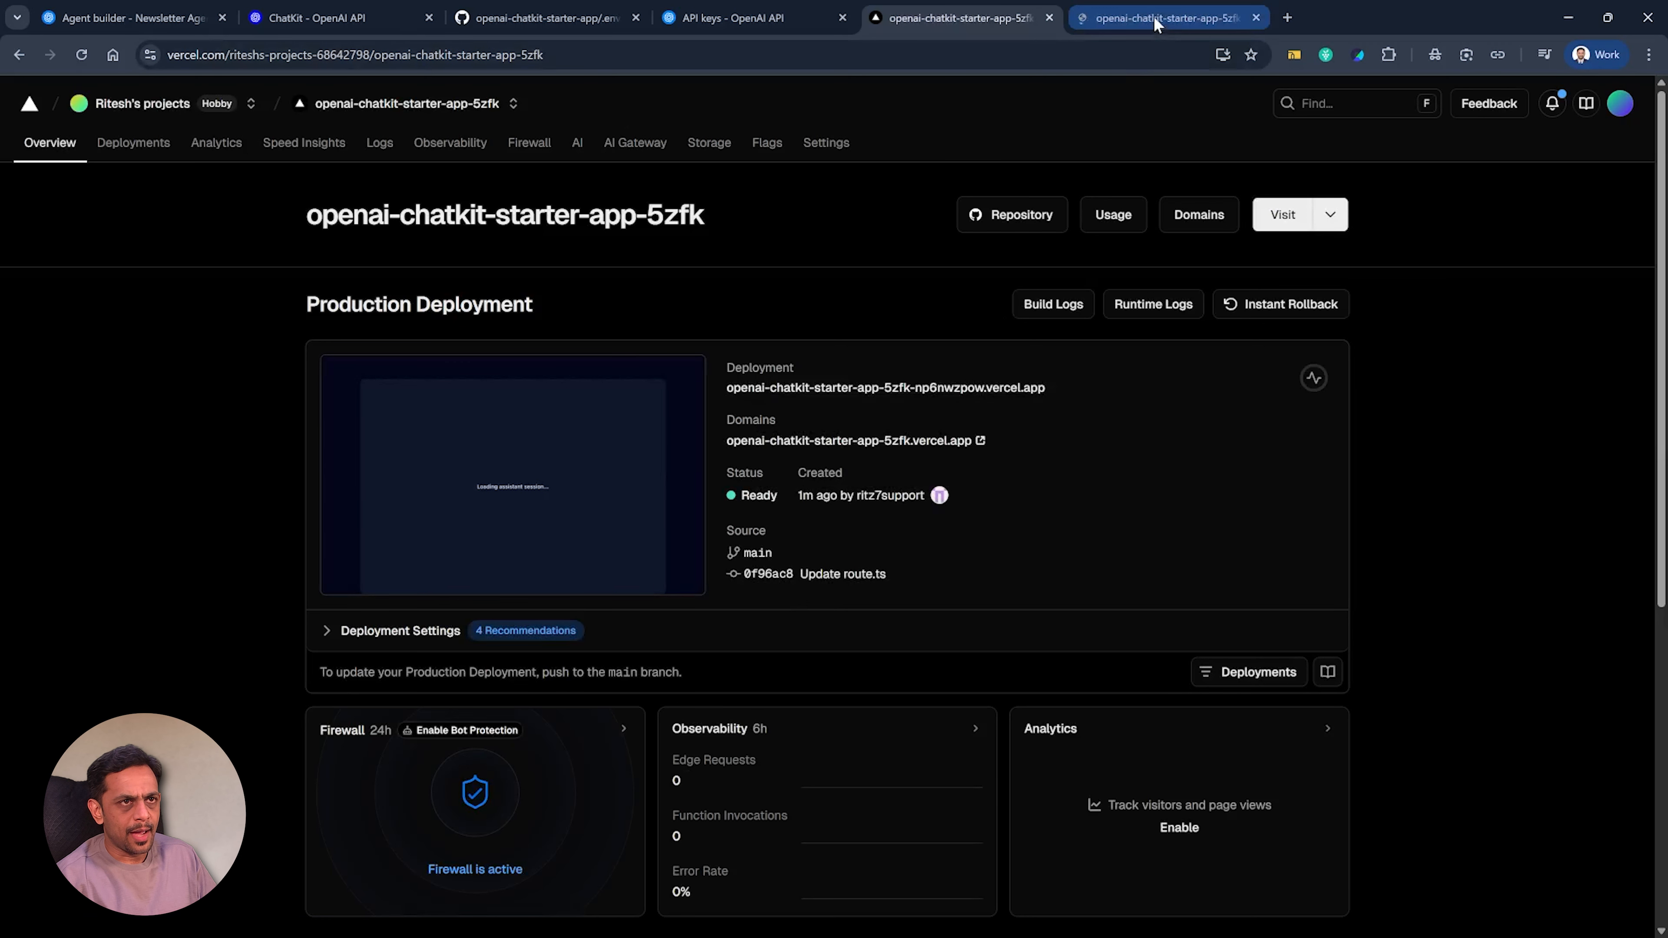
click(1156, 19)
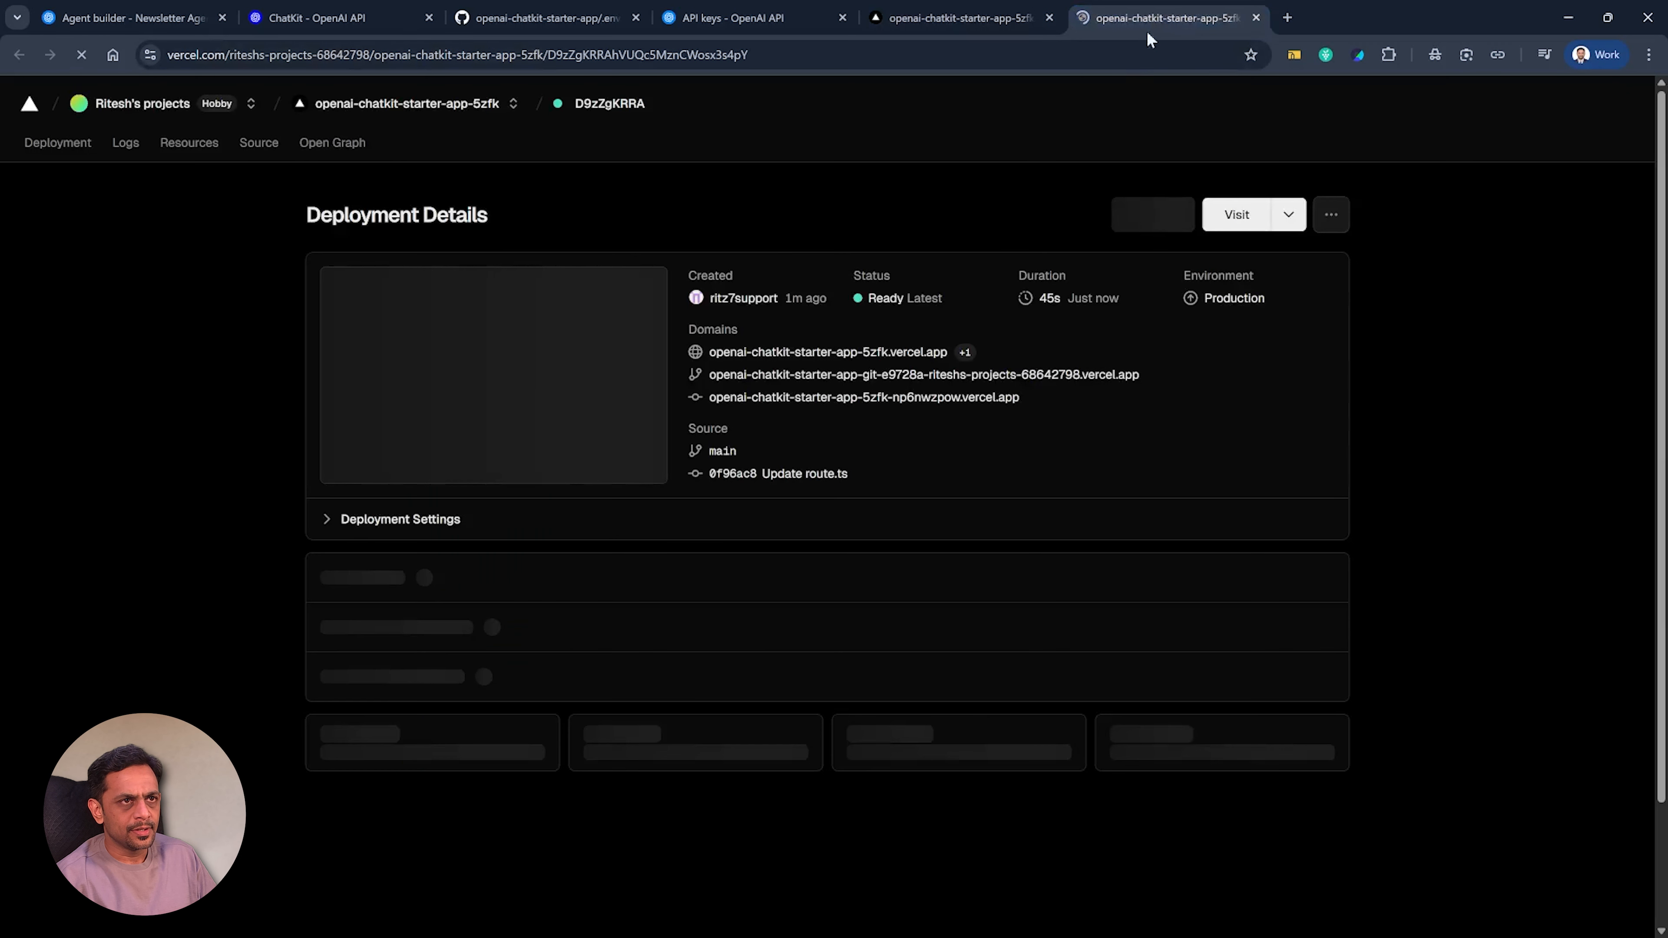
middle_click(869, 356)
click(1322, 19)
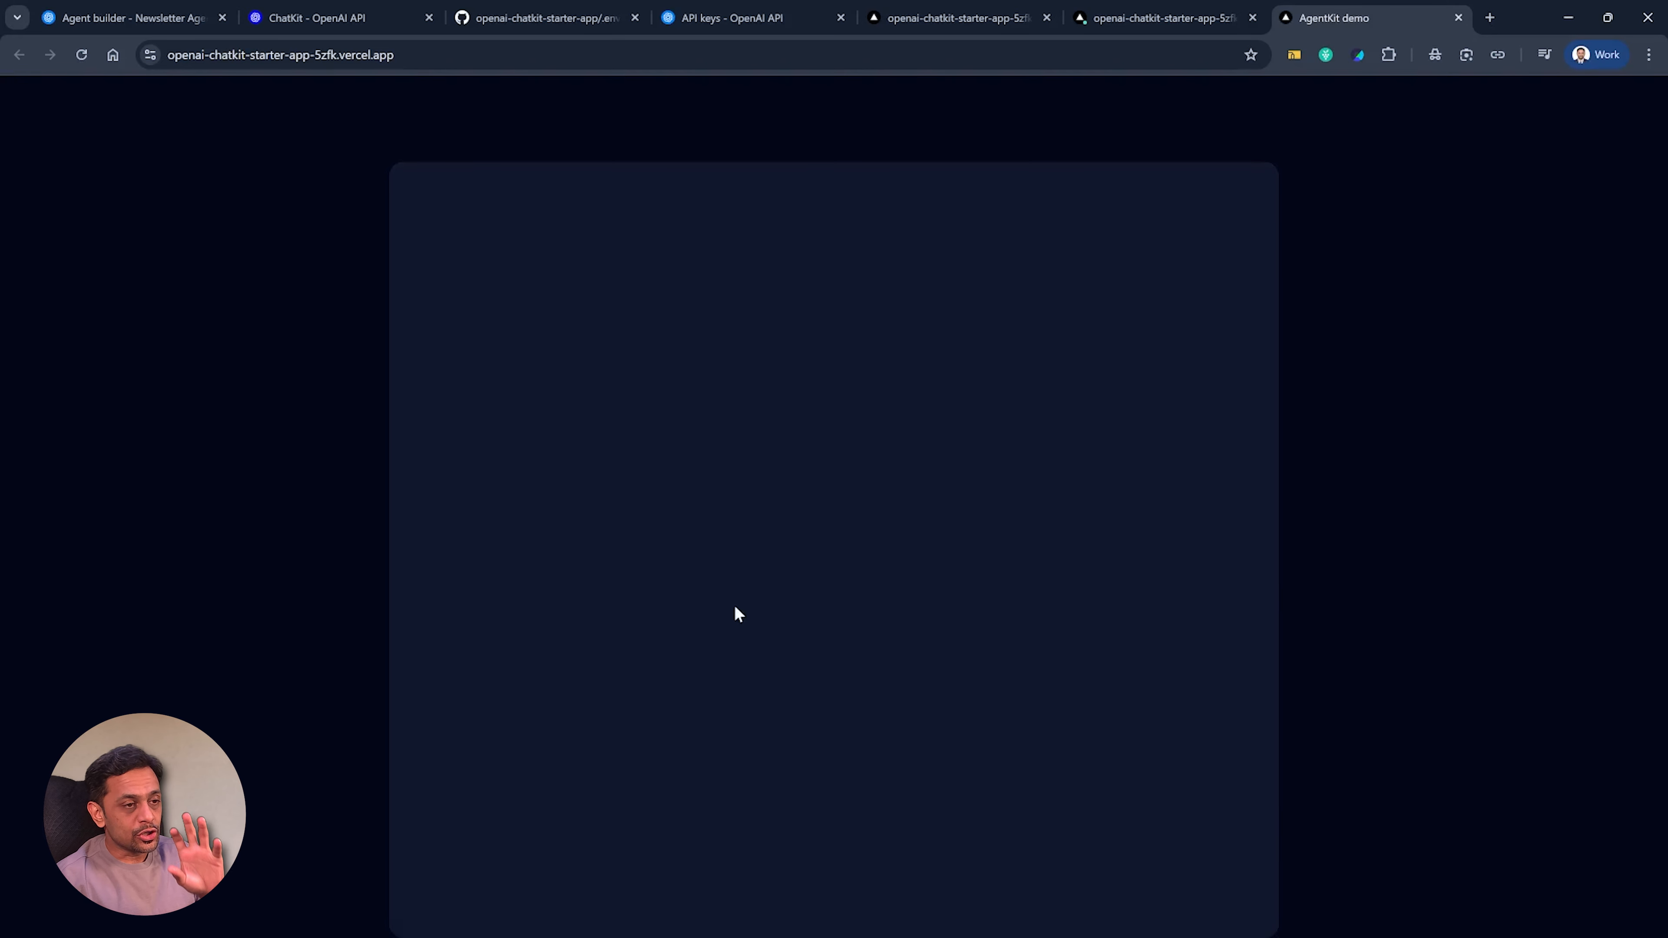
Select the live app's web address and open the domain allowlist in the OpenAI organization's security settings.
click(368, 55)
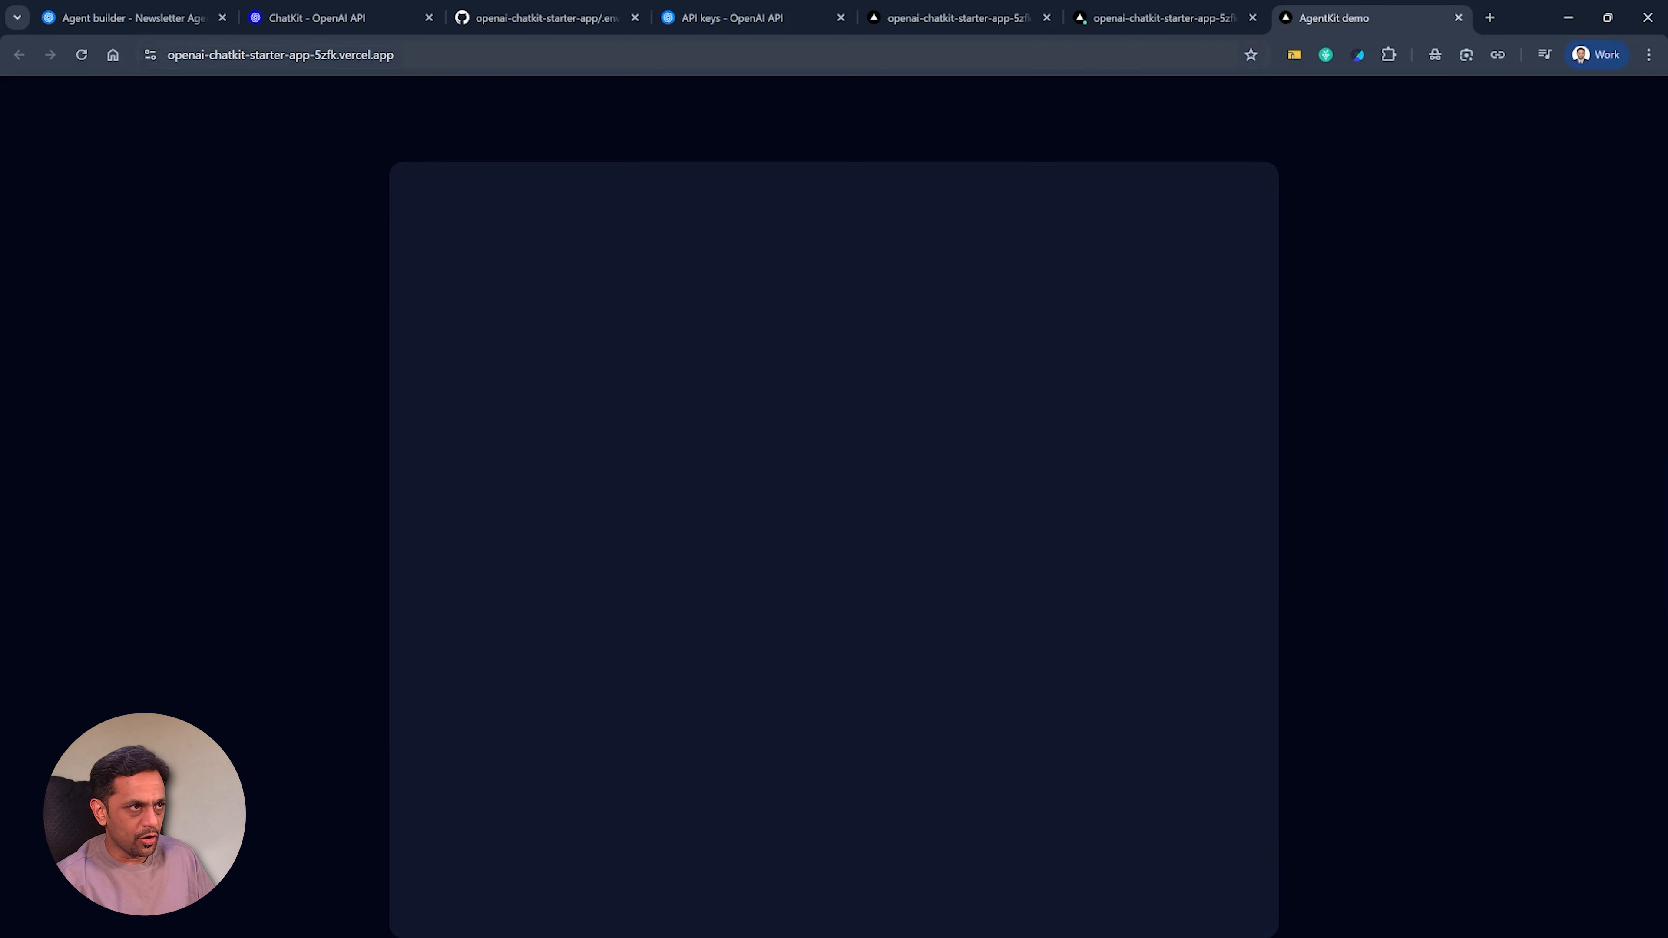
click(131, 18)
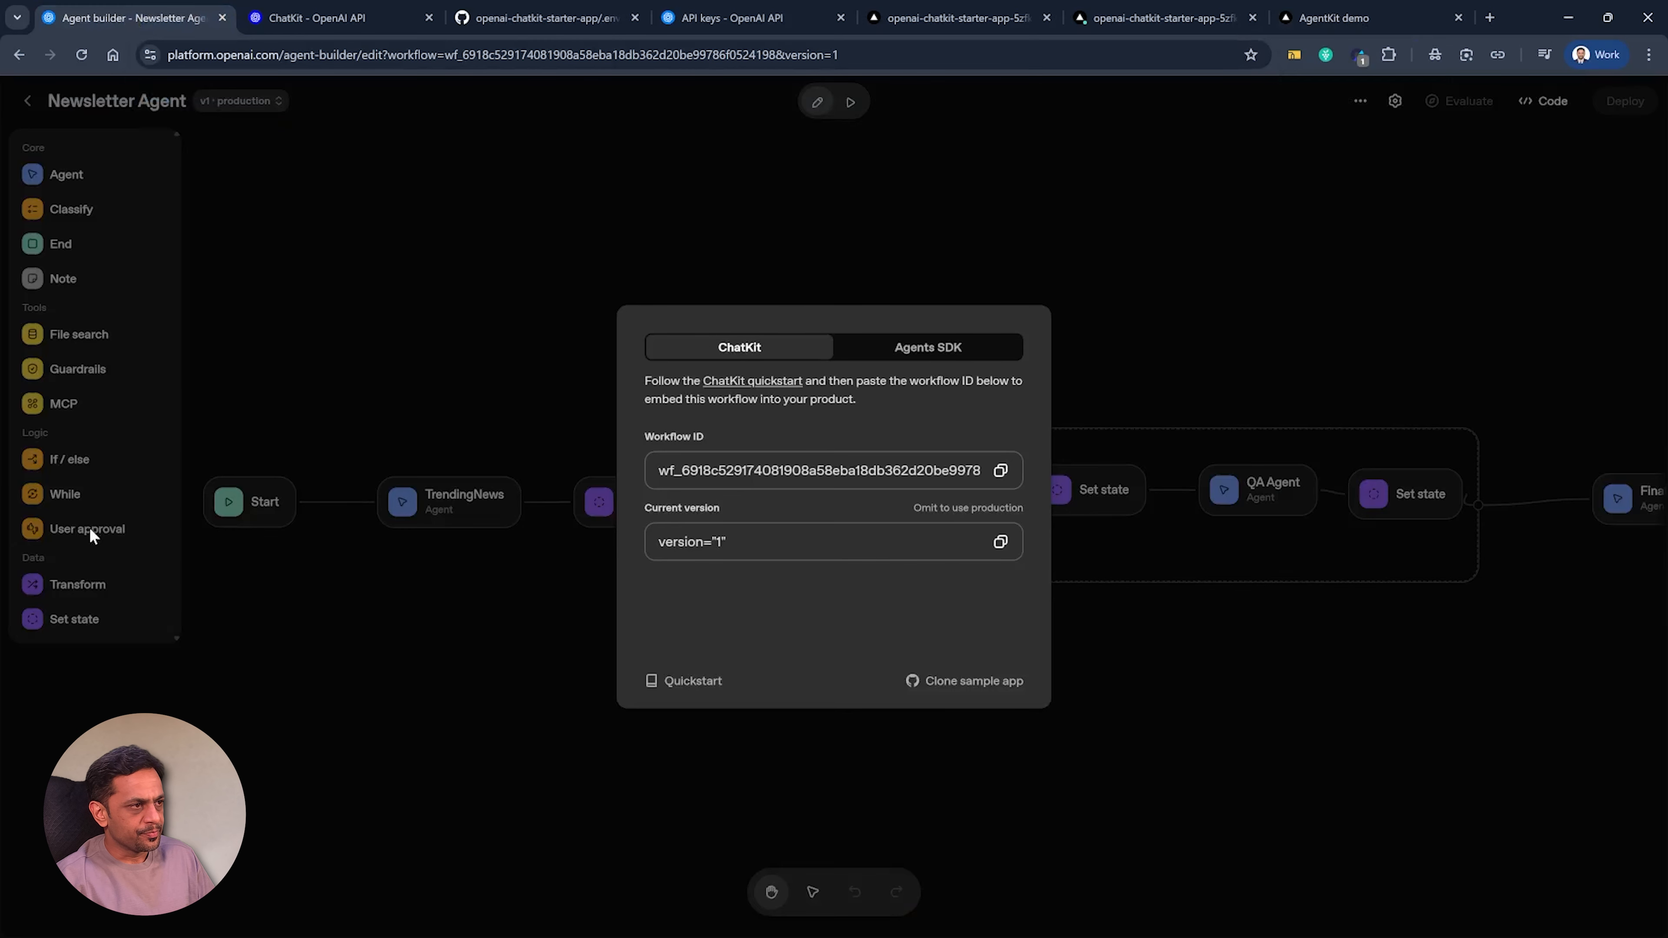
click(754, 19)
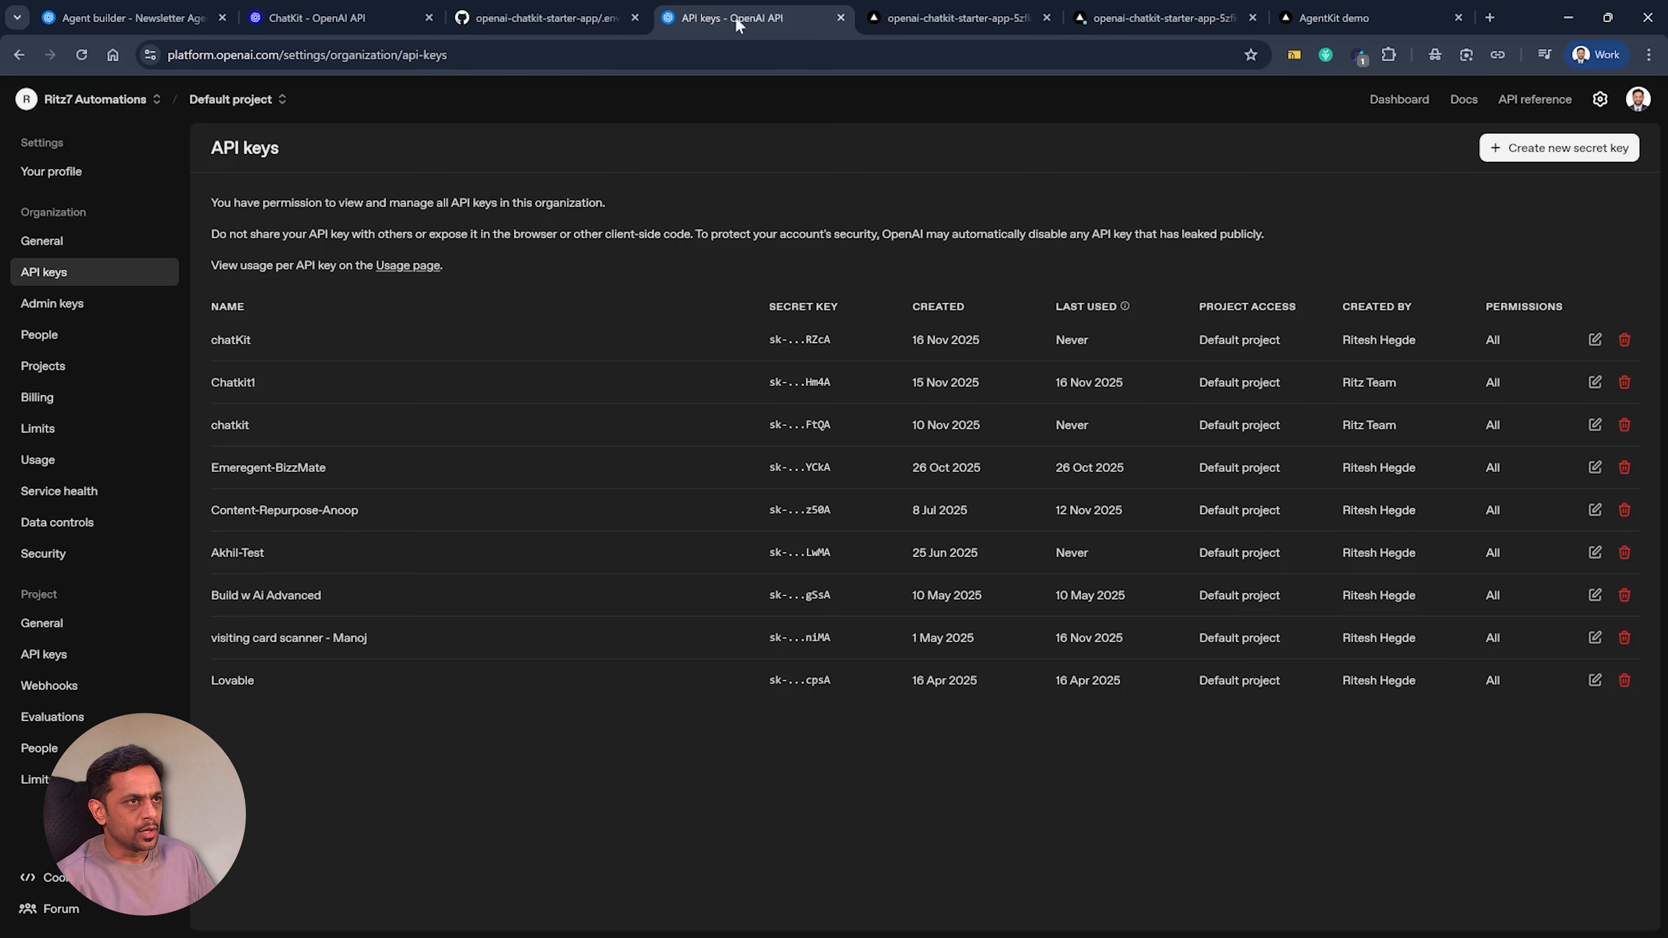
click(52, 554)
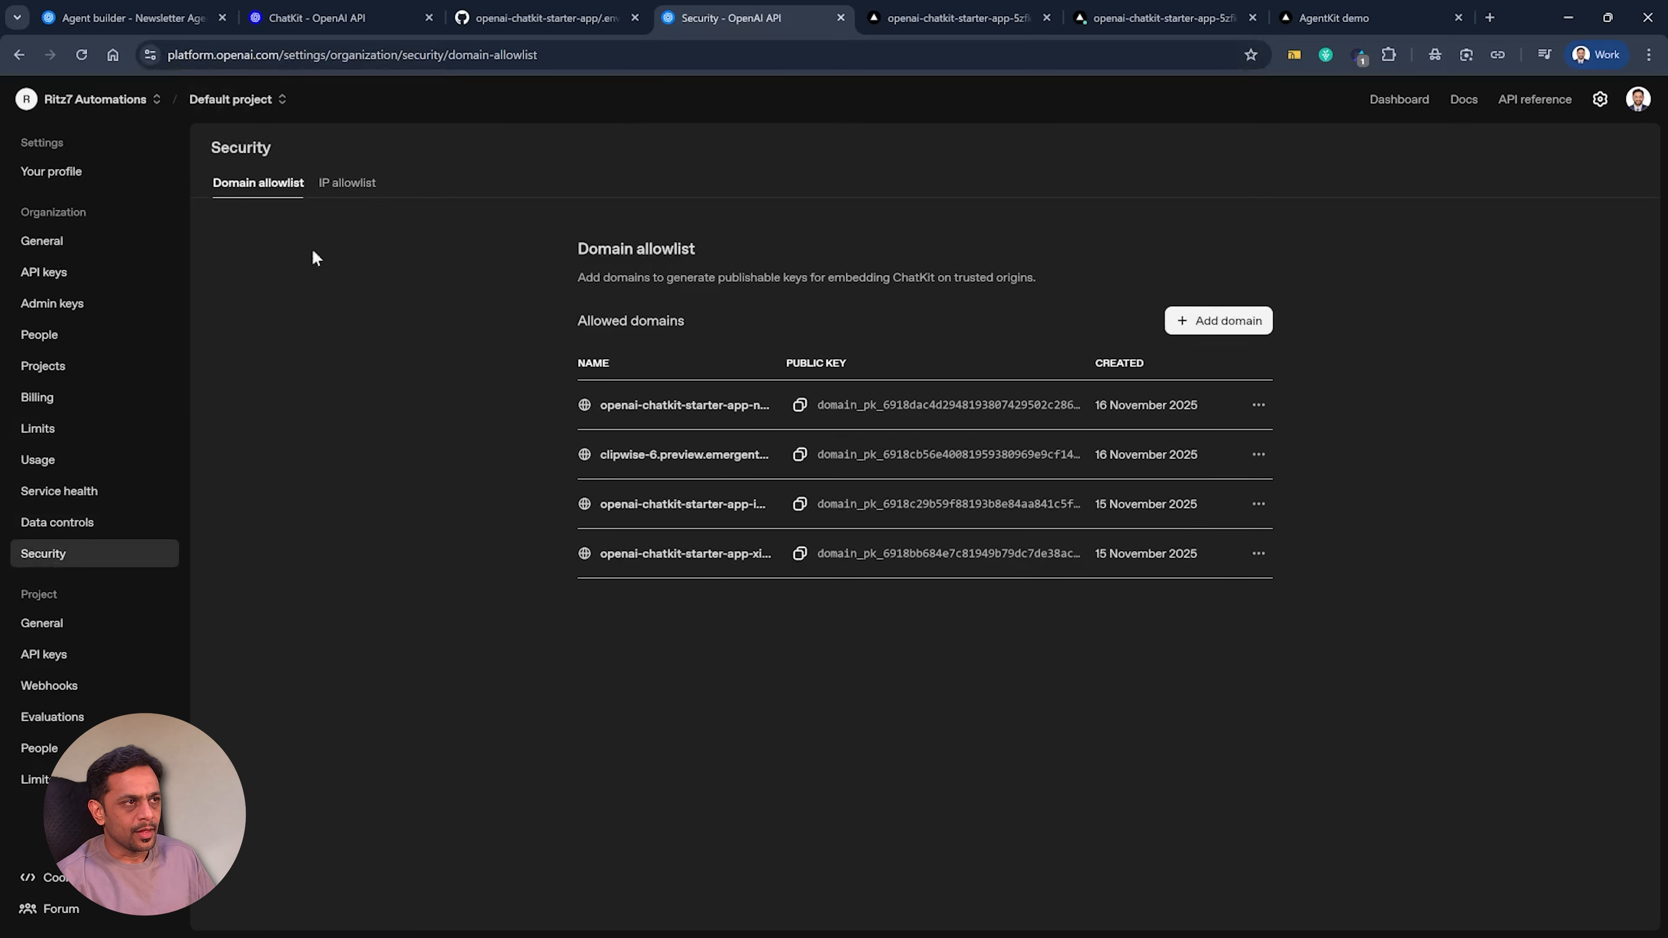